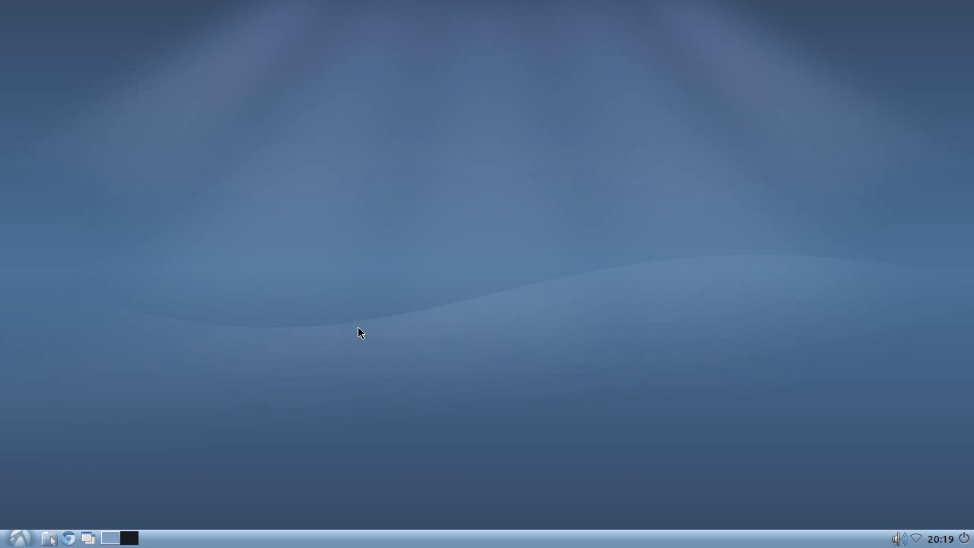
Step: Load lubuntu.net in a new browser window, then close the browser
left_click(69, 538)
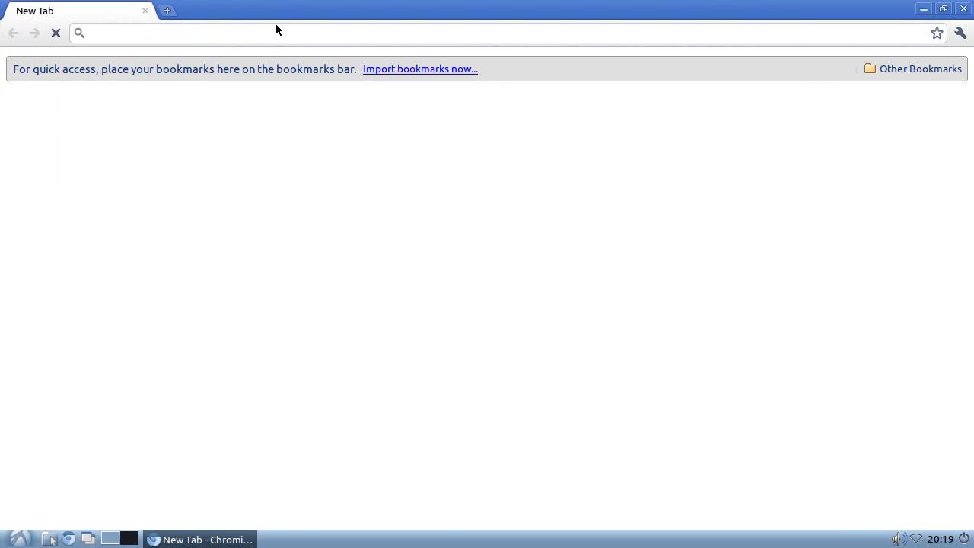
type("lubuntu.net")
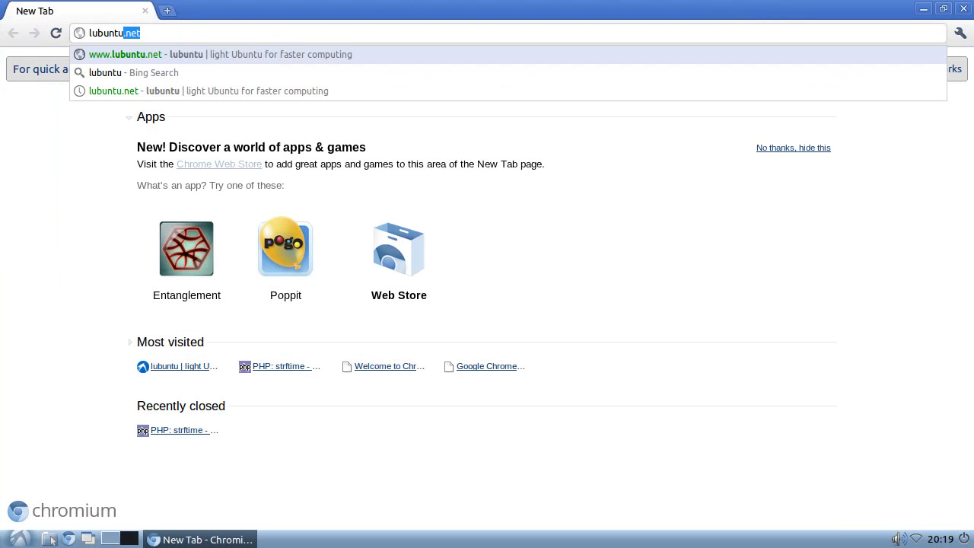
key("Return")
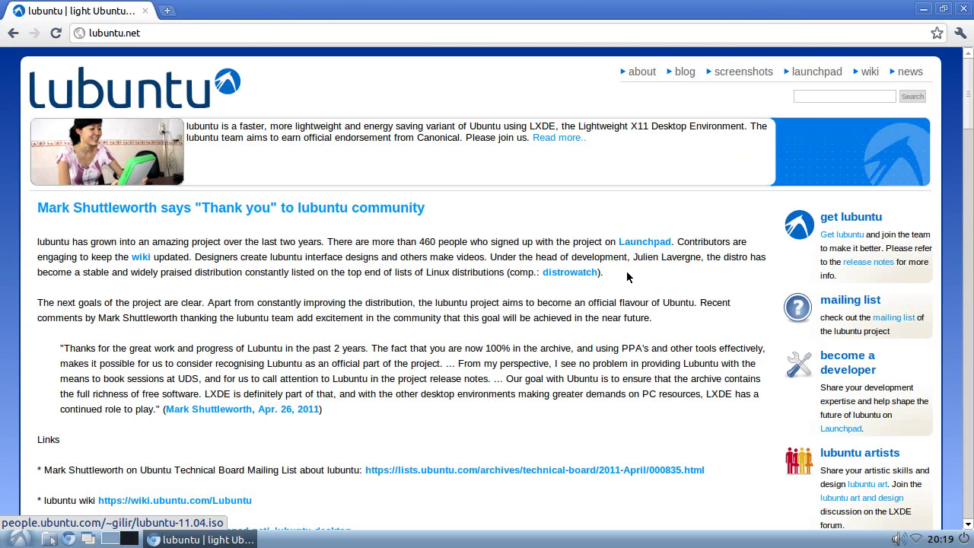
left_click(963, 9)
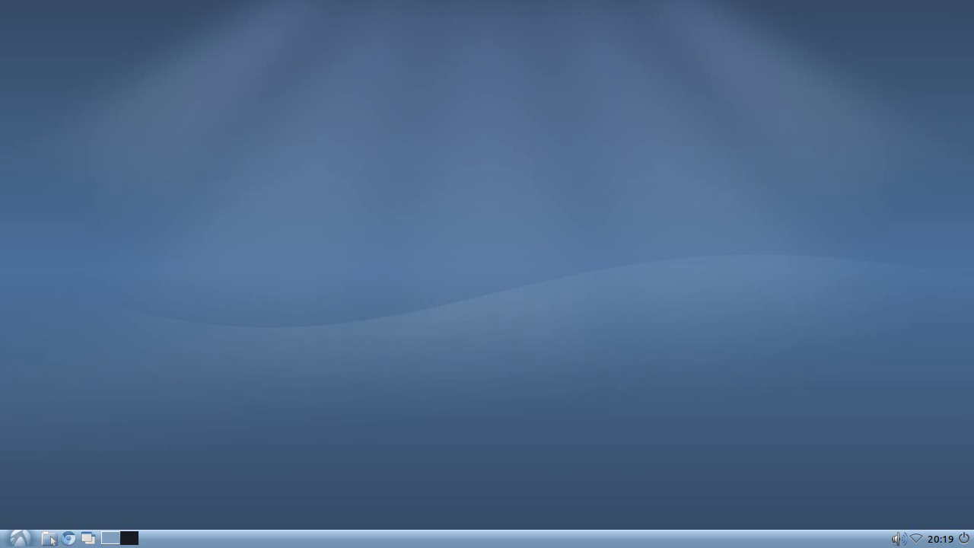
Step: Browse the applications menu's submenus, then dismiss the menu
left_click(20, 537)
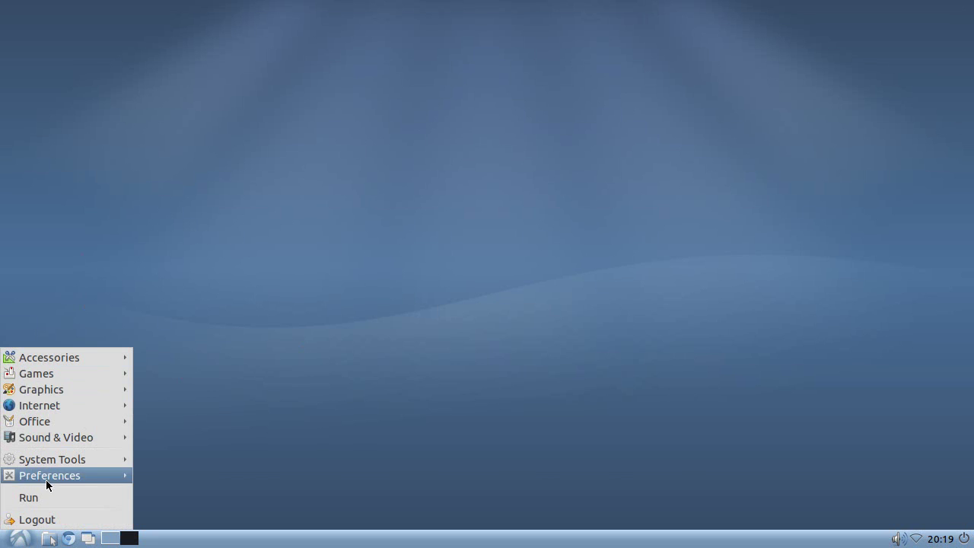
mouse_move(58, 441)
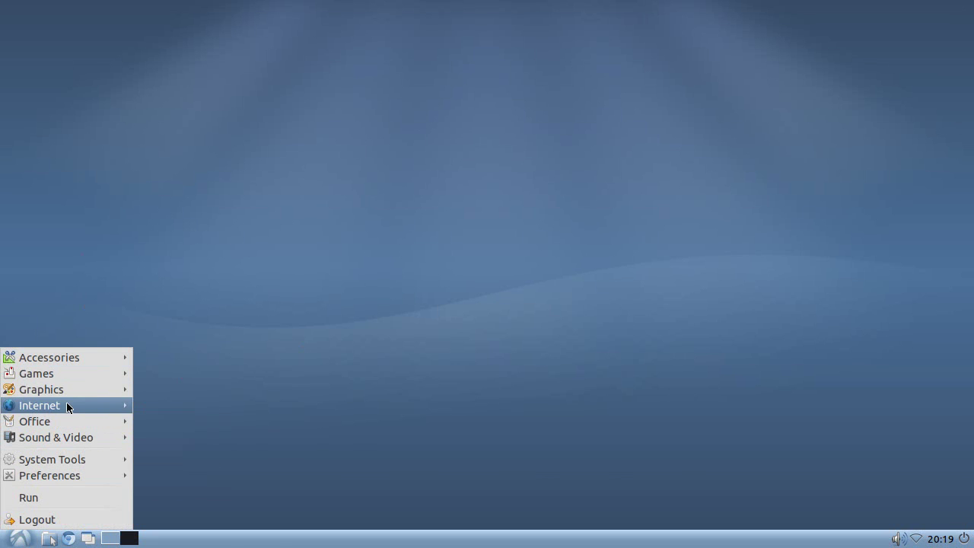
mouse_move(67, 386)
mouse_move(66, 362)
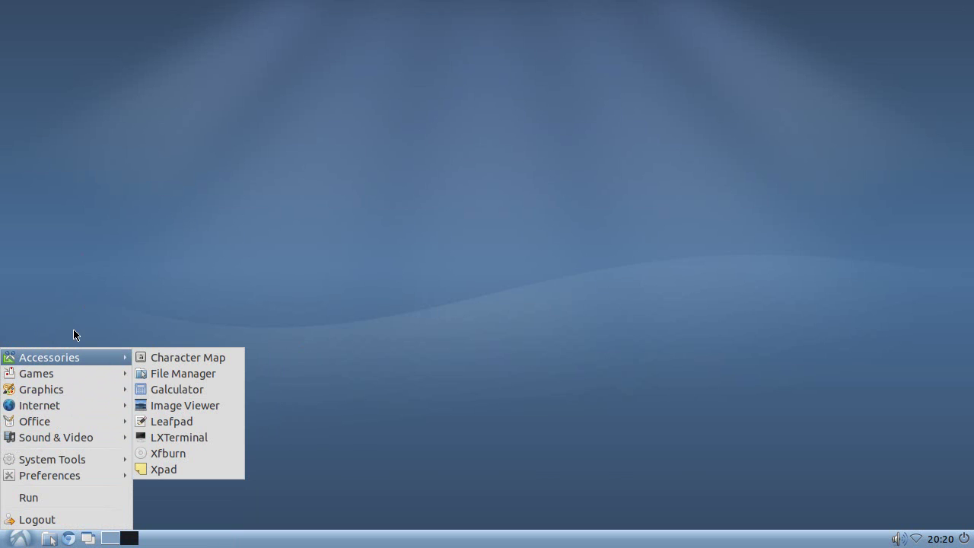
left_click(74, 331)
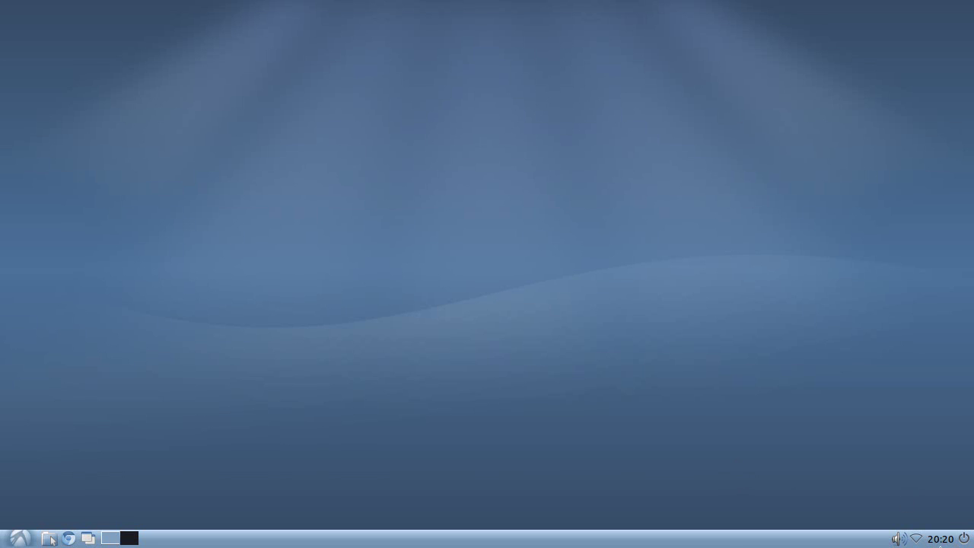
mouse_move(940, 541)
Step: Open the Digital Clock settings (Clock Format %R, Tooltip %A %x) and move the dialog to the lower left
right_click(937, 537)
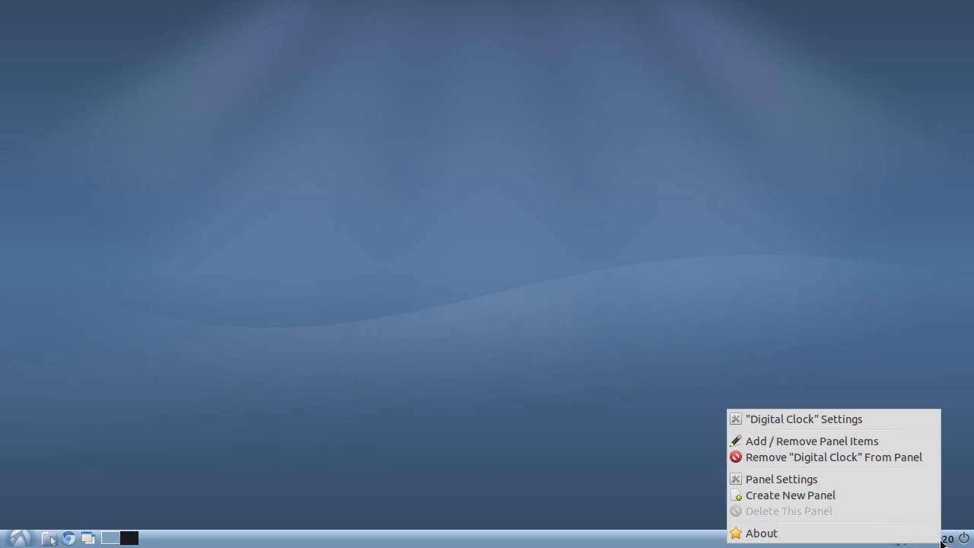
left_click(855, 420)
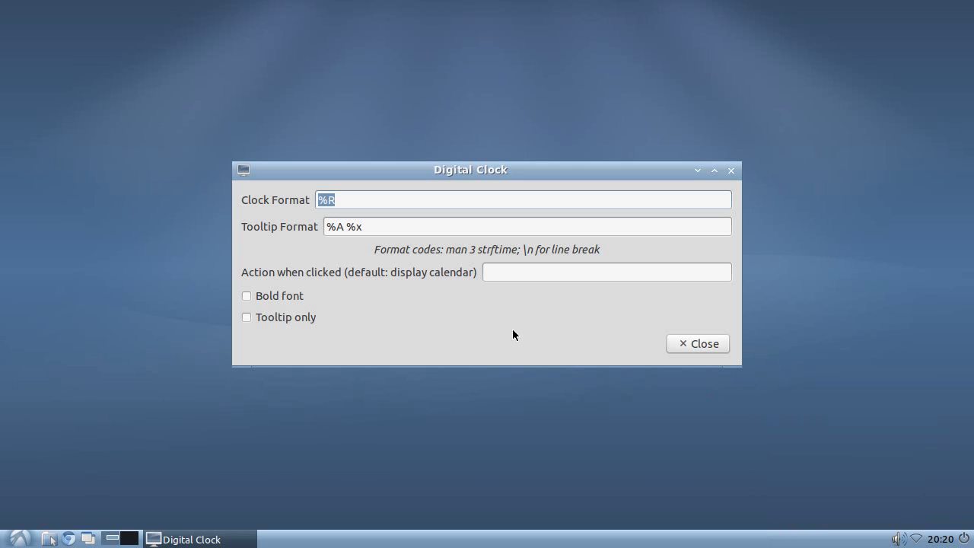
left_click(339, 201)
left_click(372, 225)
left_click(499, 272)
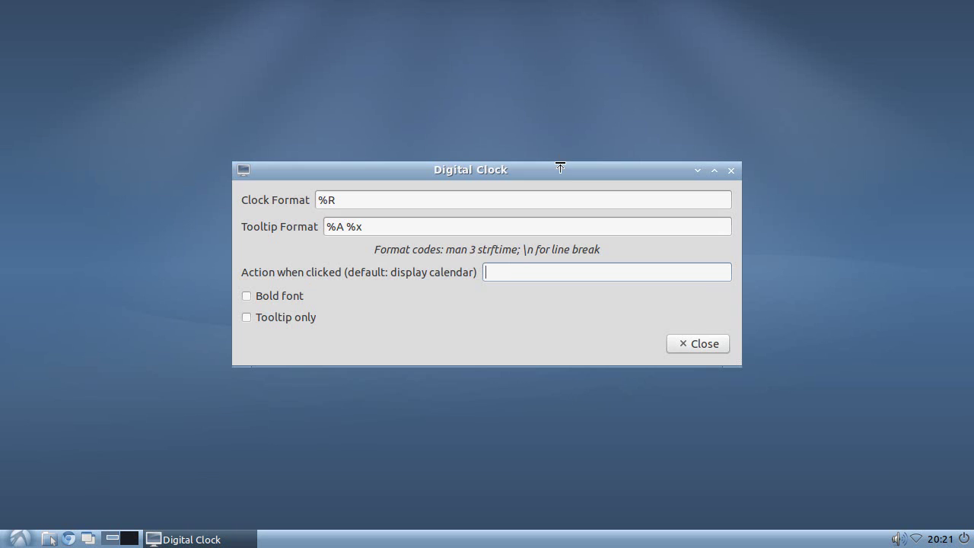
left_click_drag(543, 177, 344, 272)
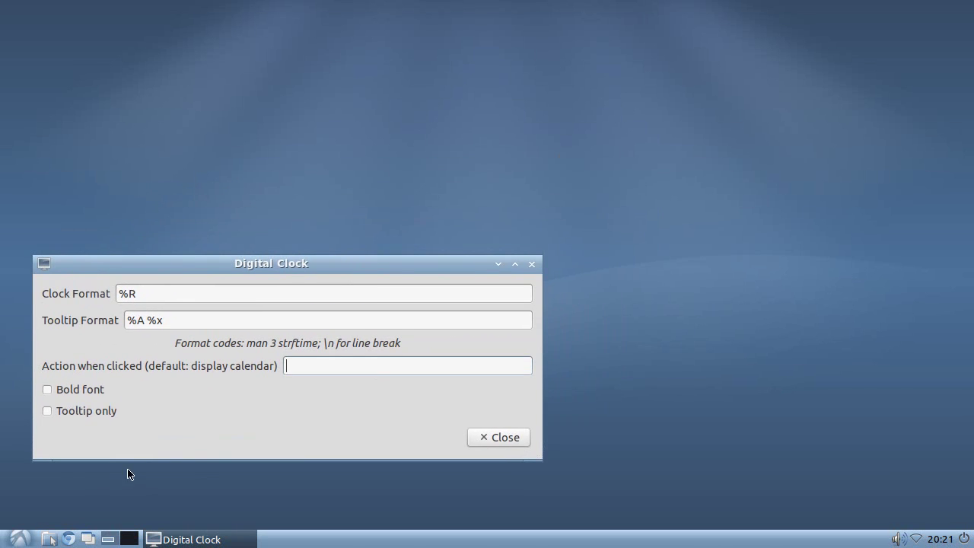
left_click(19, 542)
mouse_move(78, 358)
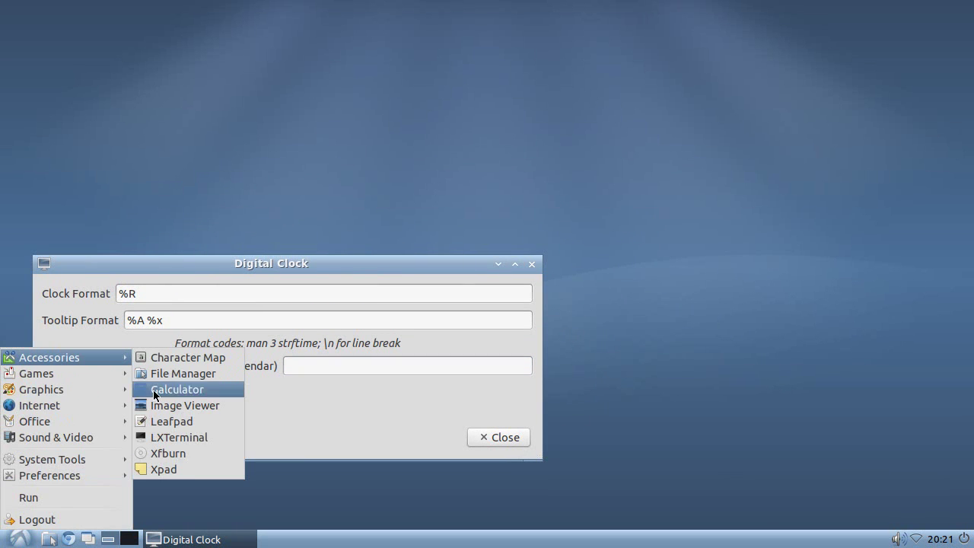
left_click(172, 437)
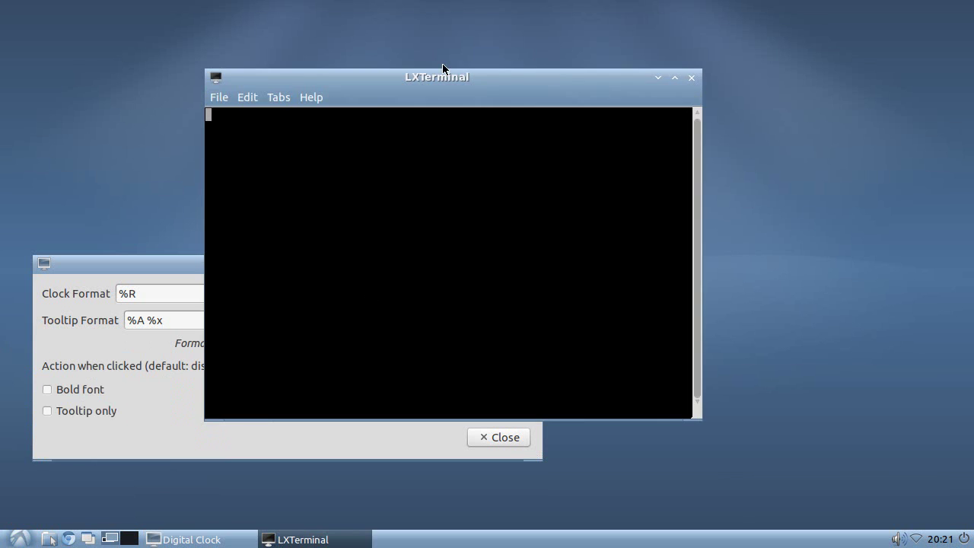
left_click_drag(466, 79, 663, 44)
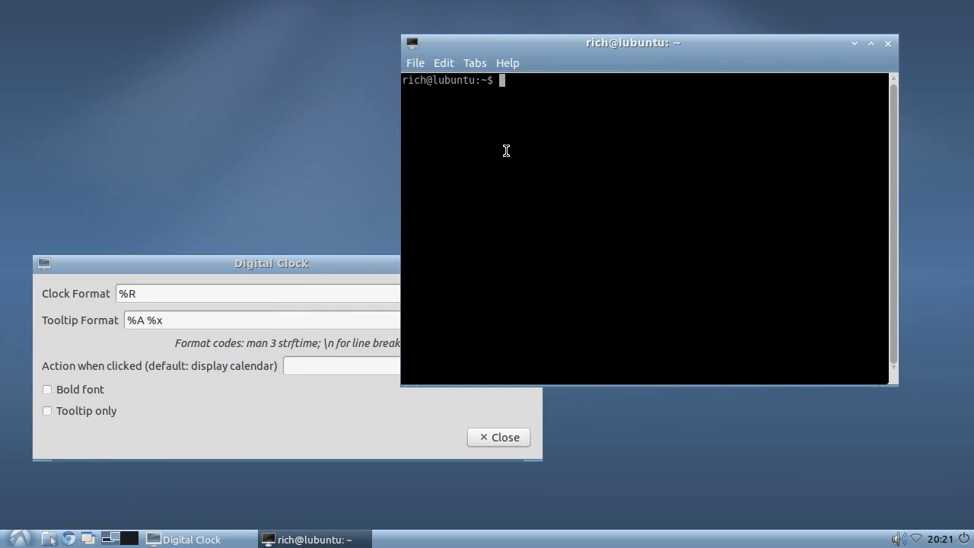
type("man 3")
triple_click(571, 131)
left_click(560, 100)
type("strftime")
key("Return")
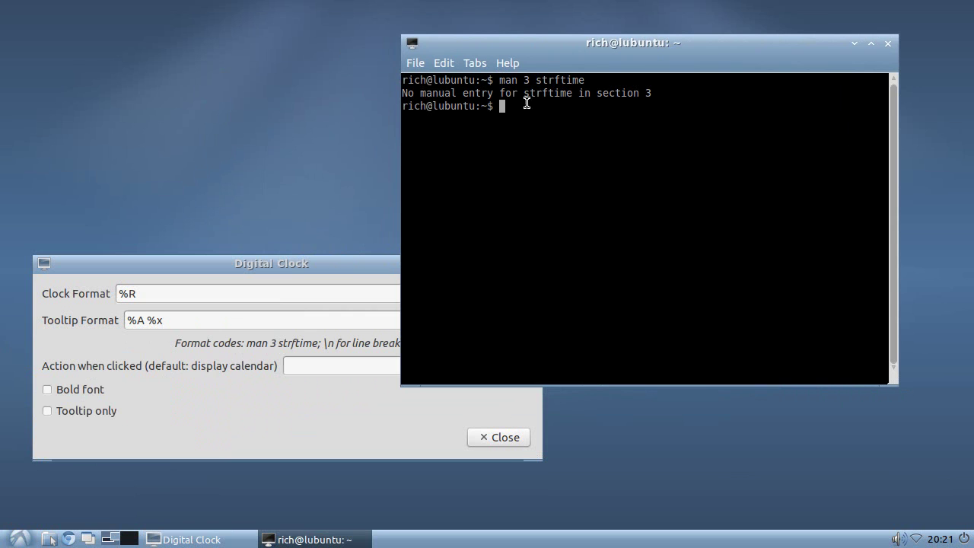
type("man strftime")
key("Return")
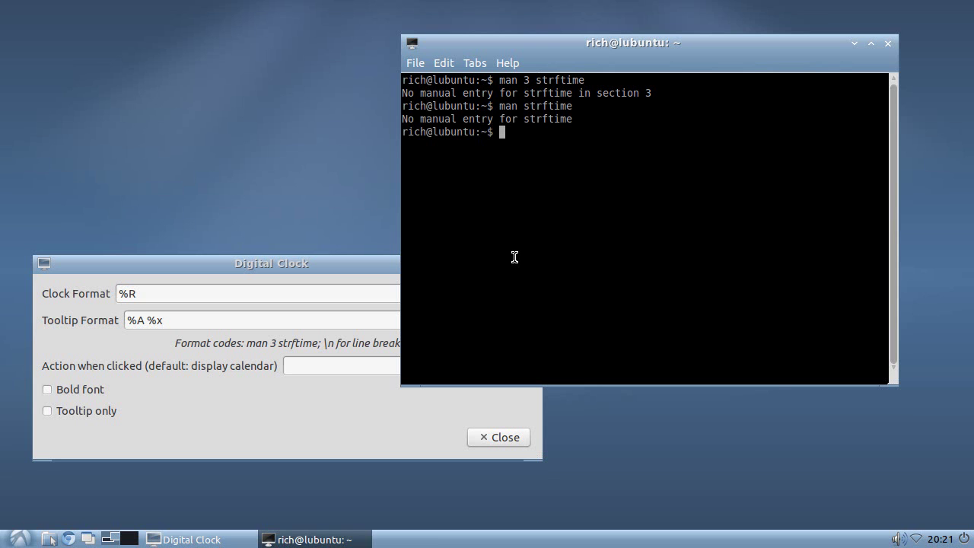
type("exit")
key("Return")
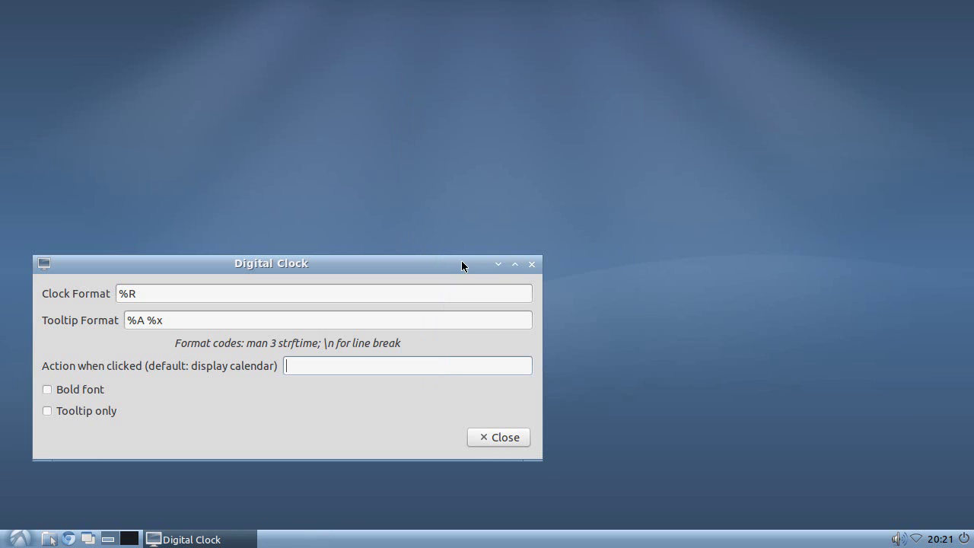
left_click_drag(423, 258, 785, 291)
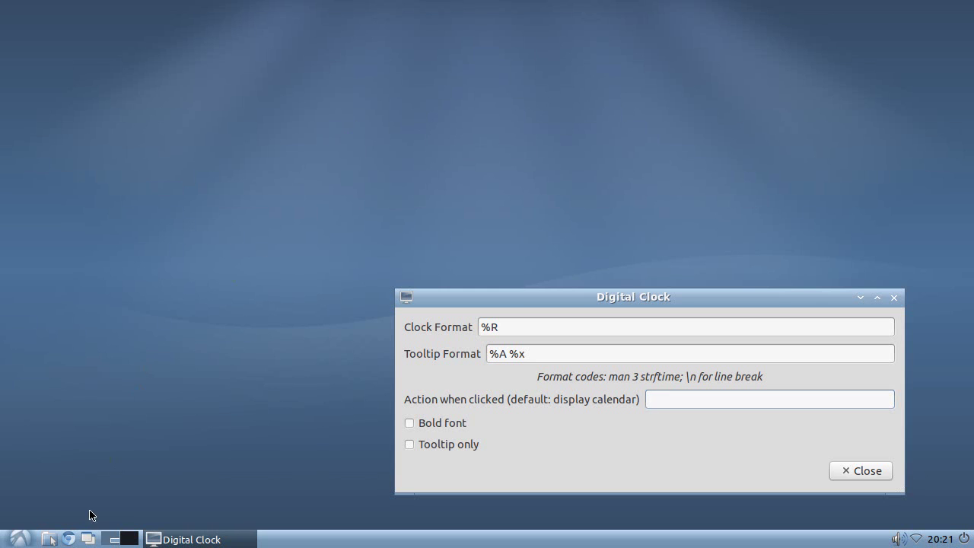
left_click(73, 539)
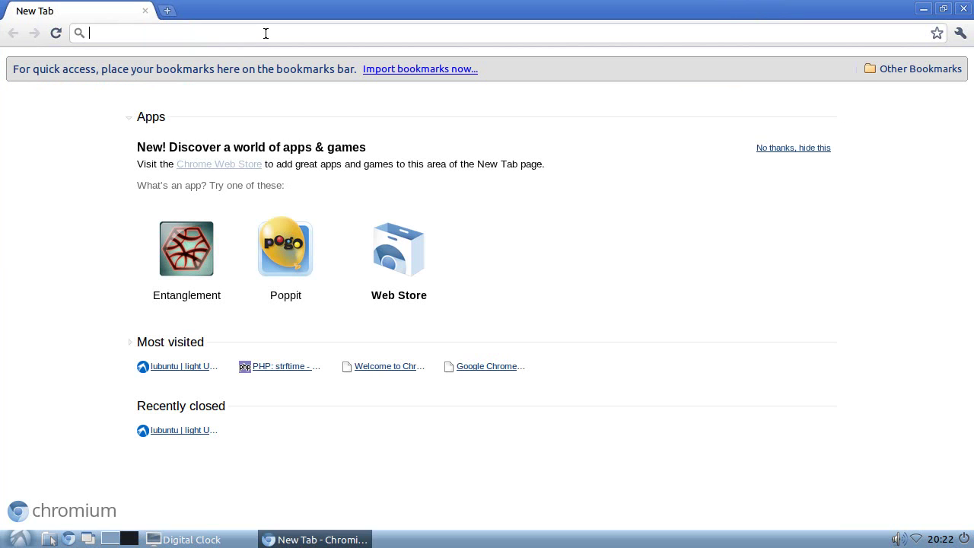
type("www.php.net/")
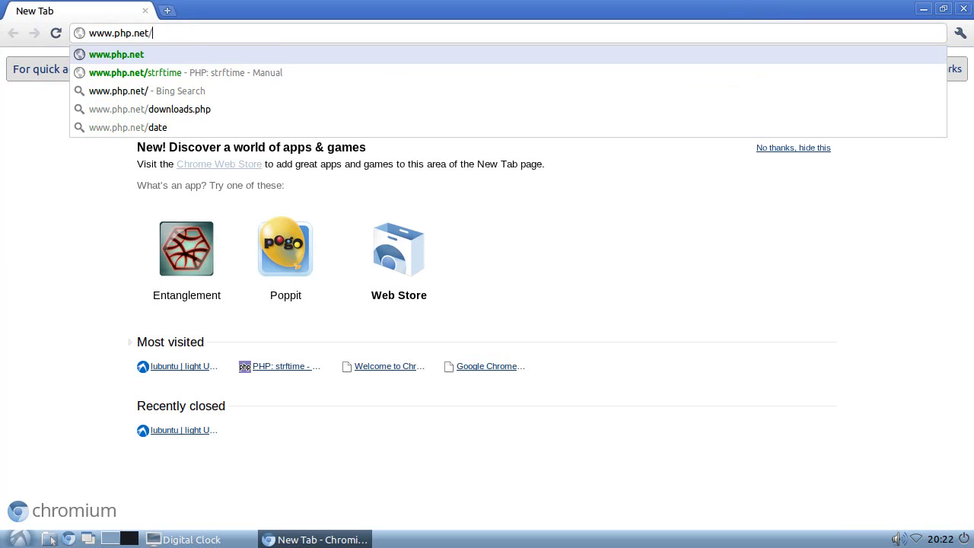
type("str")
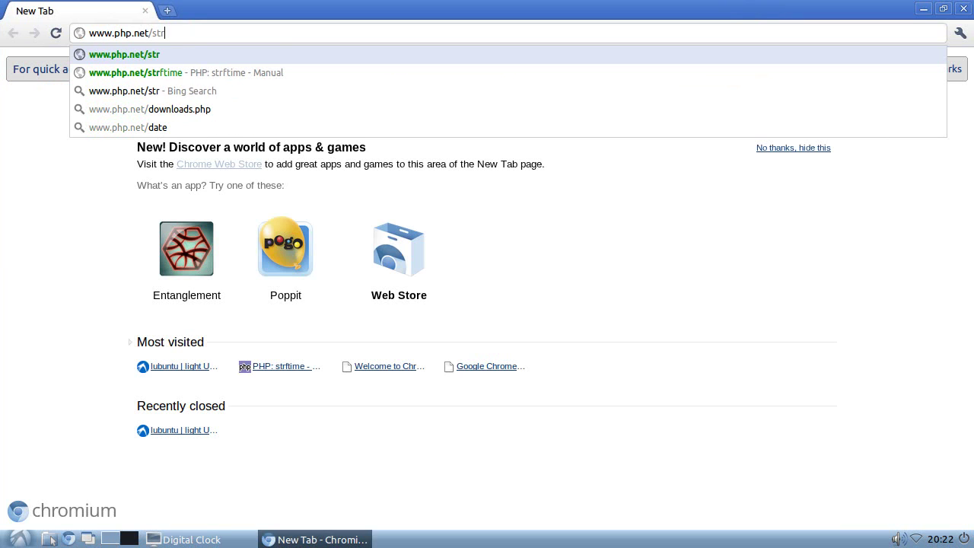
type("ftime")
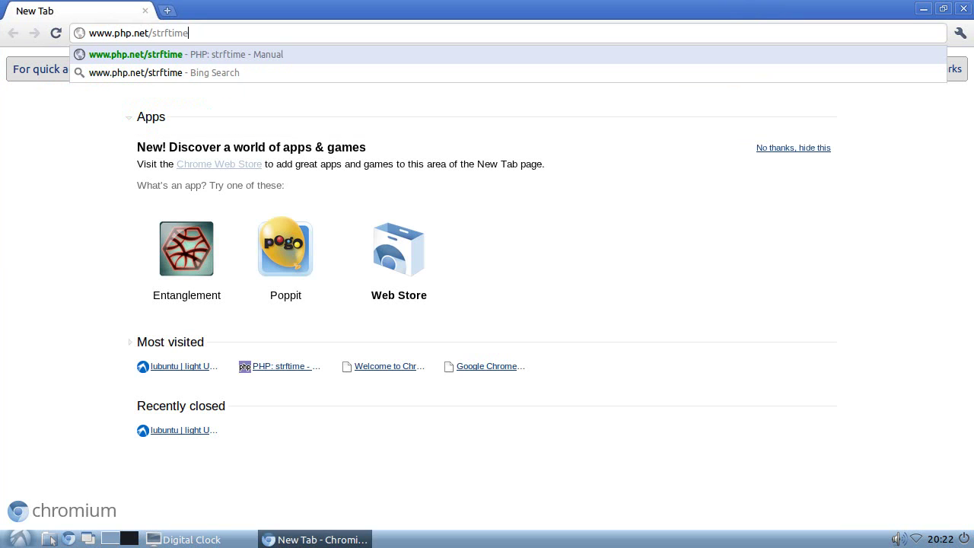
key("Return")
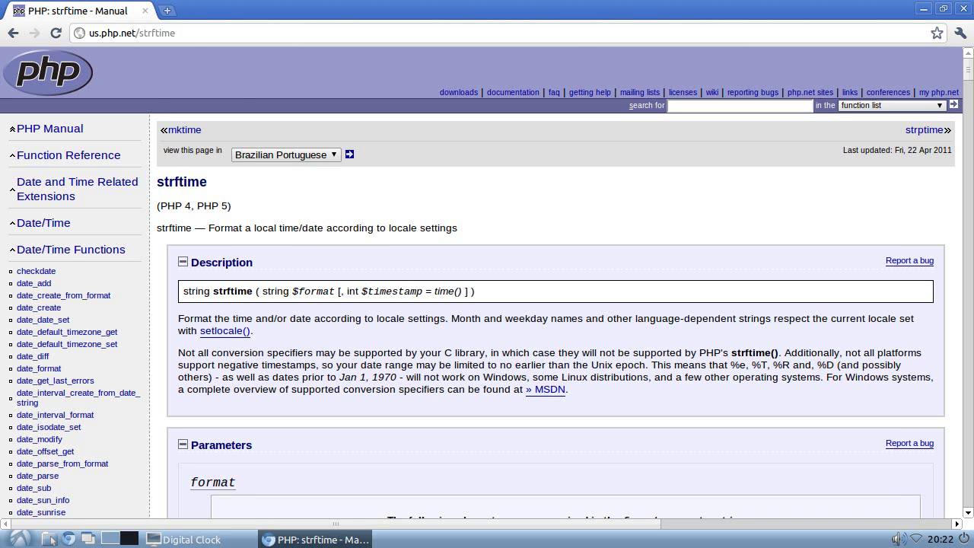
scroll(309, 268, "down", 8)
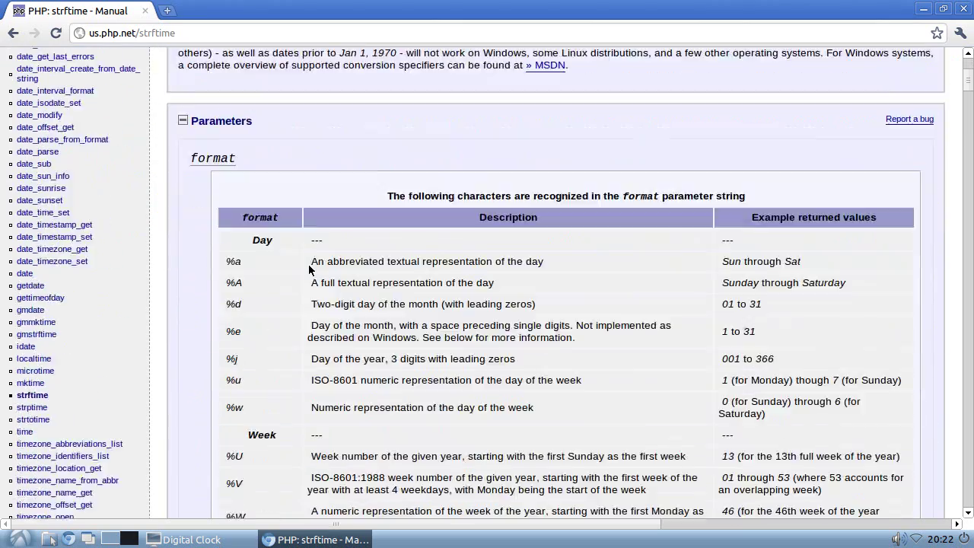
scroll(359, 298, "down", 2)
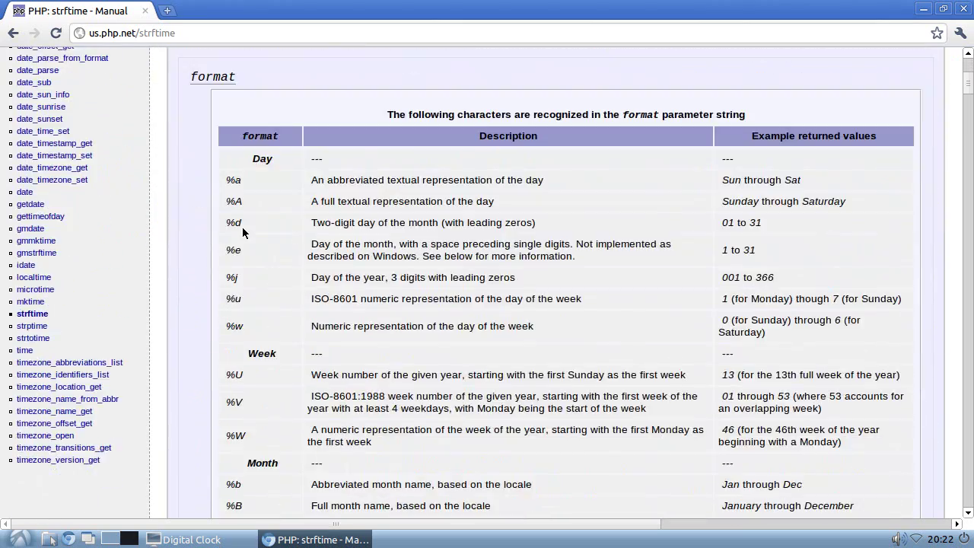
scroll(242, 227, "down", 15)
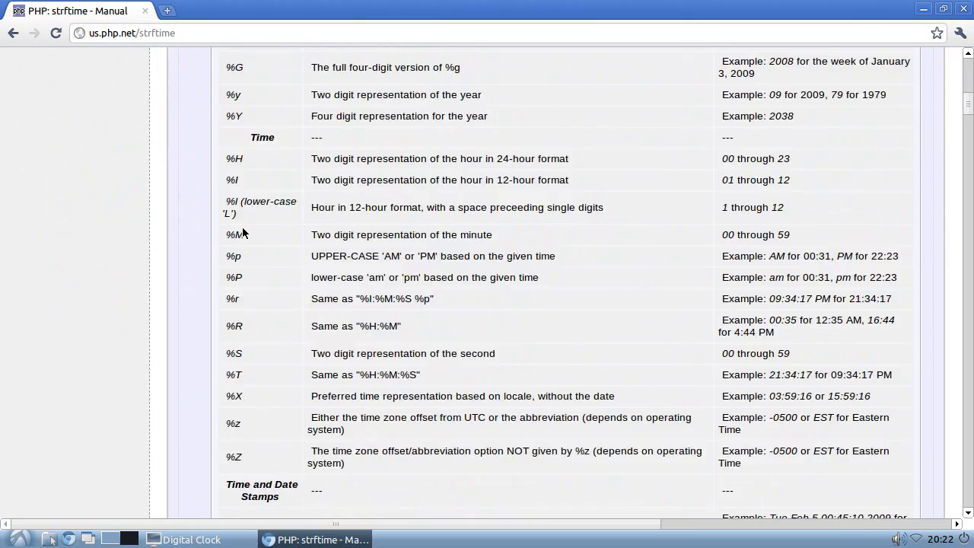
scroll(242, 228, "down", 10)
scroll(241, 227, "up", 6)
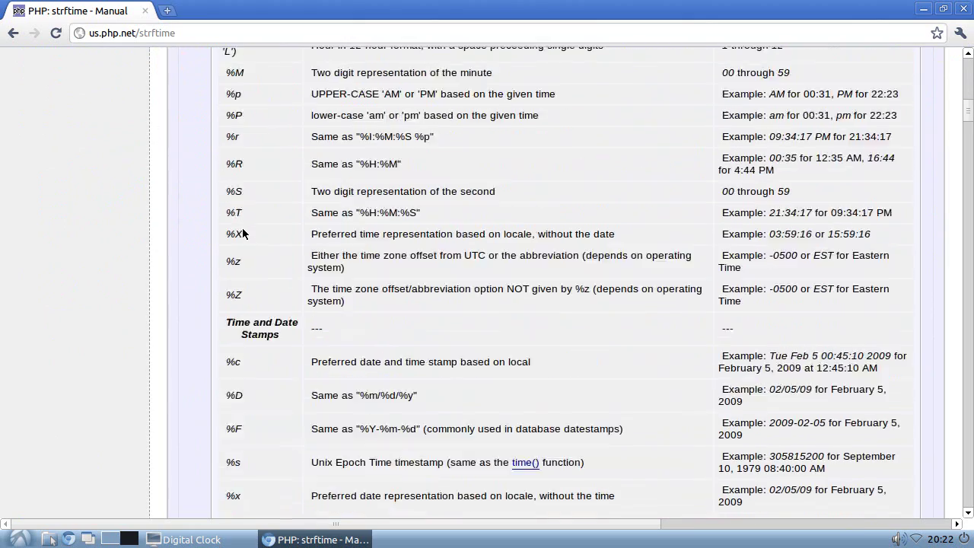
scroll(242, 233, "up", 18)
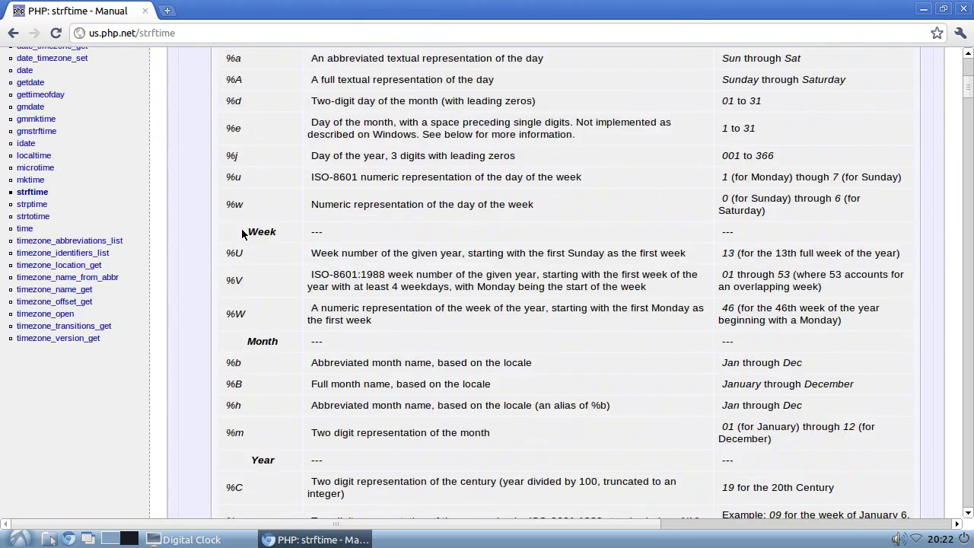
scroll(242, 232, "up", 2)
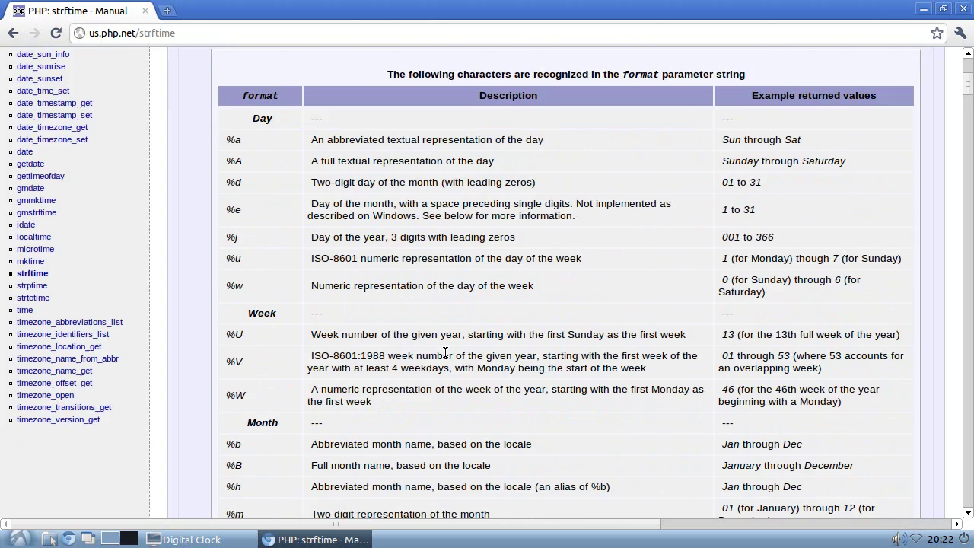
scroll(445, 352, "down", 12)
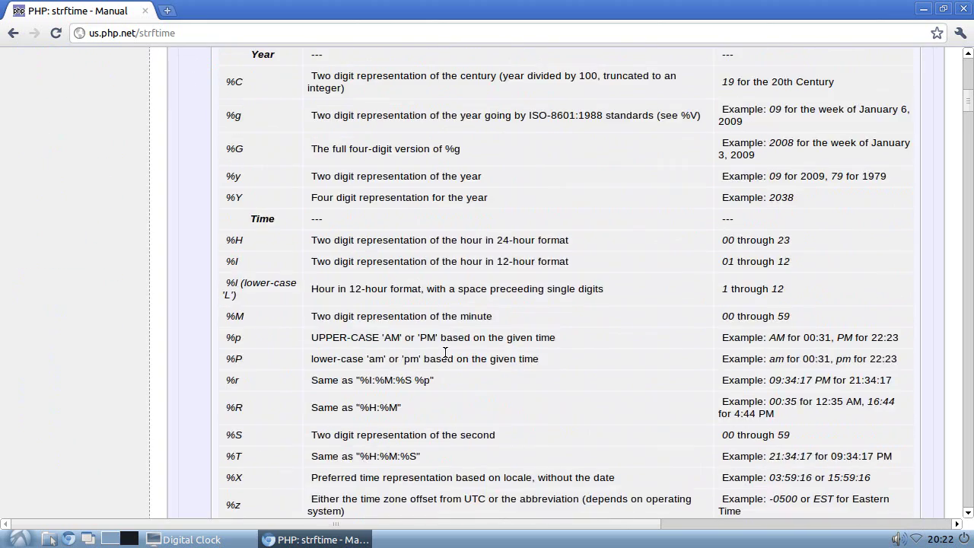
scroll(444, 352, "down", 7)
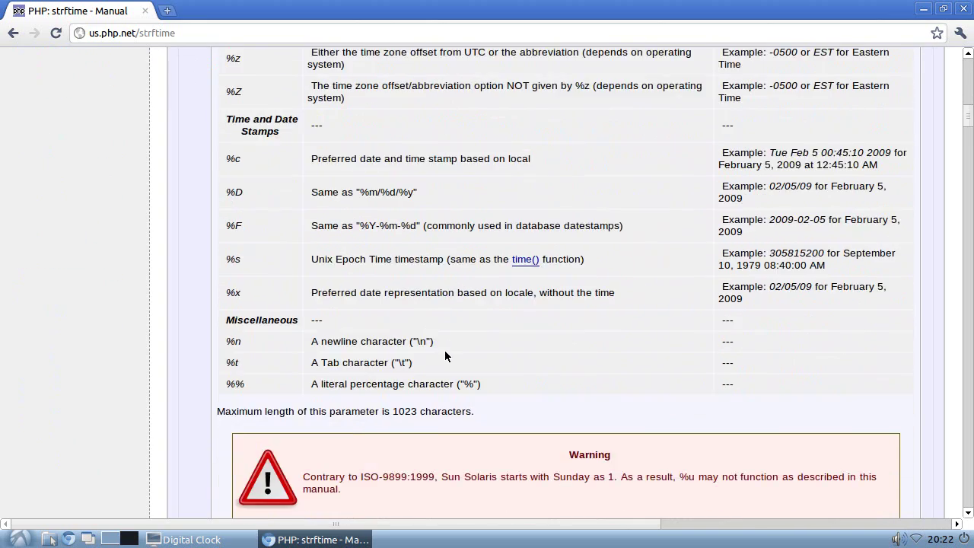
scroll(445, 355, "up", 1)
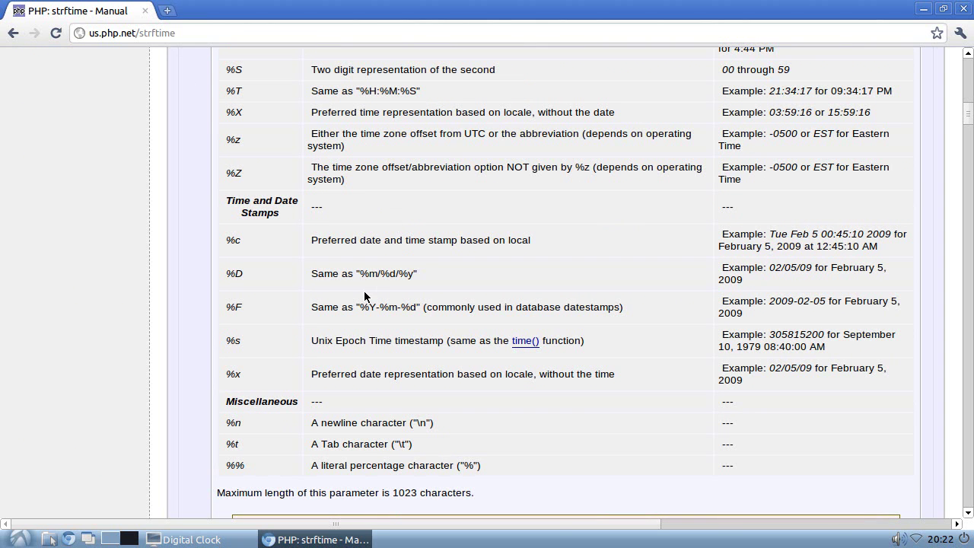
Step: Reopen the Digital Clock settings and change the clock format from %R to %r
right_click(937, 537)
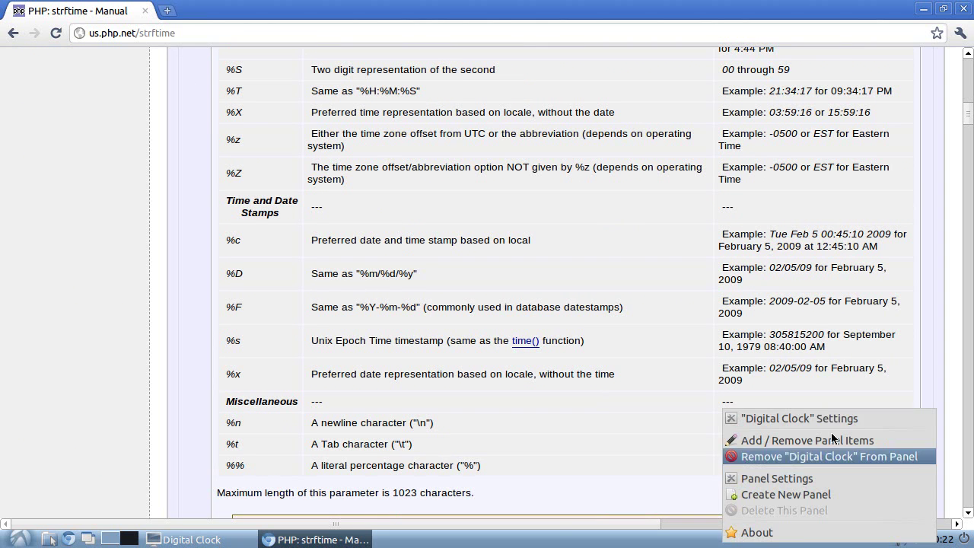
left_click(808, 417)
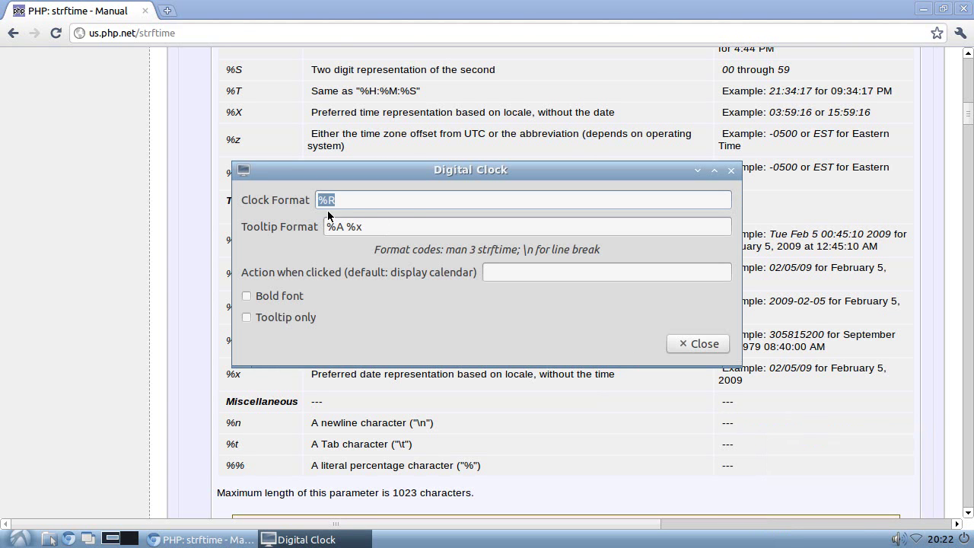
left_click(339, 200)
key("BackSpace")
type("r")
left_click(369, 226)
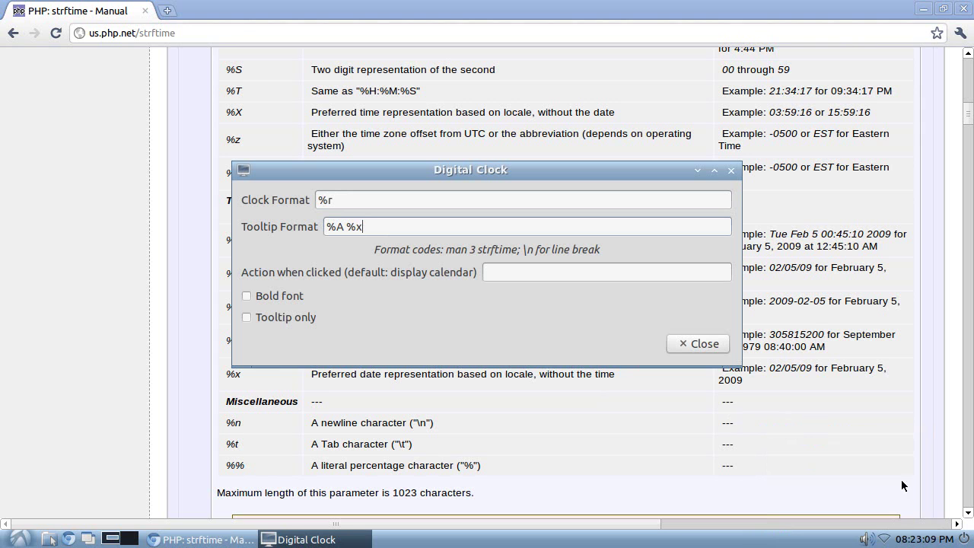
Step: Move the dialog away from the manual's table and erase the %r clock format
left_click(357, 199)
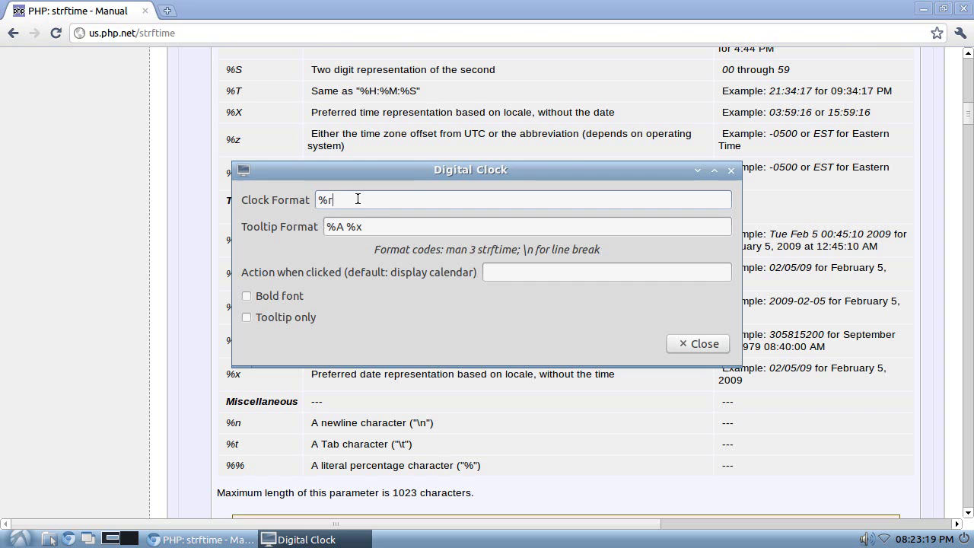
left_click_drag(413, 178, 575, 253)
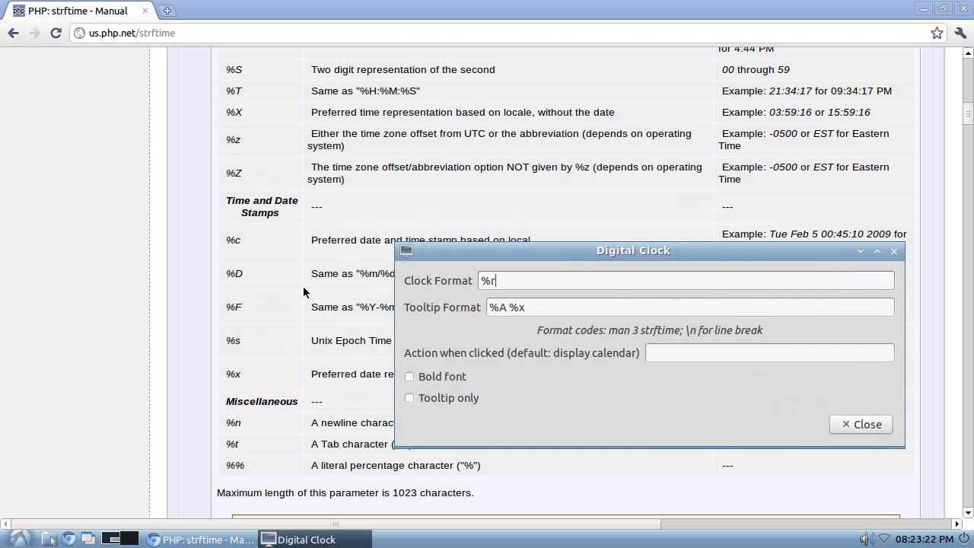
key("BackSpace")
key("BackSpace")
left_click(544, 307)
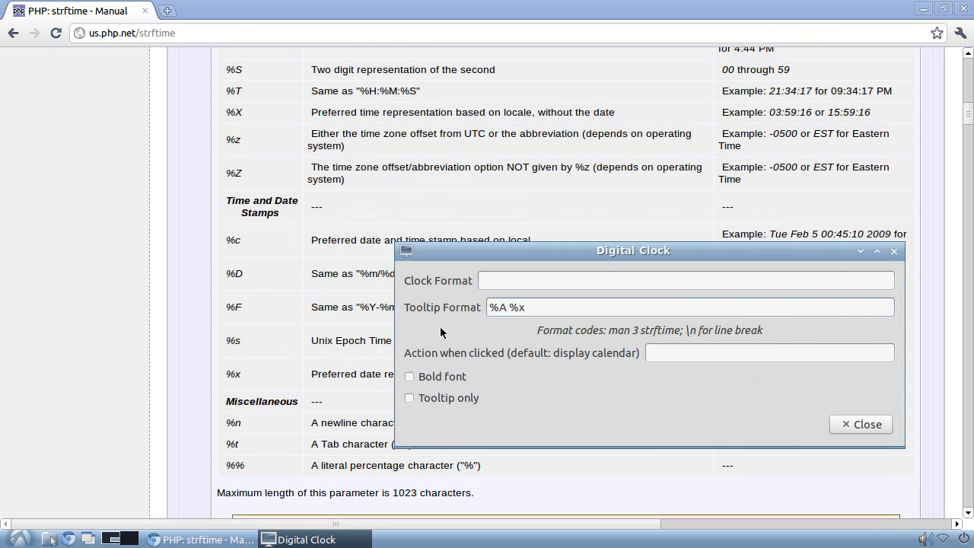
left_click(493, 281)
left_click(538, 306)
left_click(494, 280)
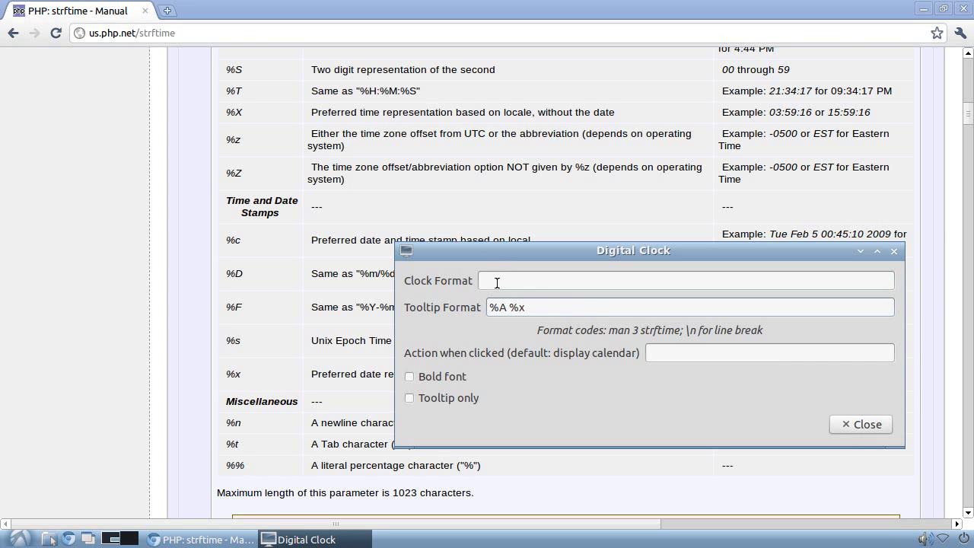
Step: Scan the strftime manual's table, highlighting the Day, Week, Month and Time headings
left_click(323, 297)
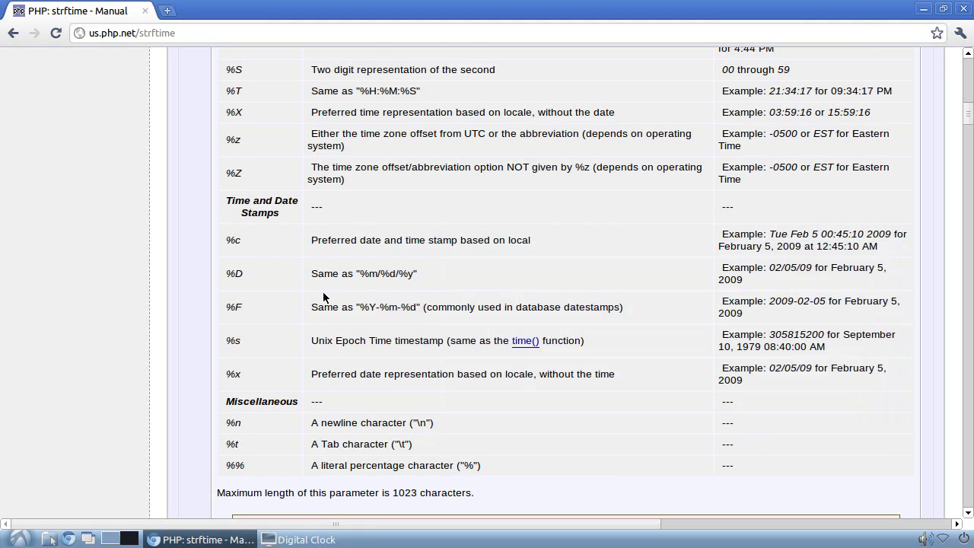
scroll(323, 297, "up", 12)
scroll(320, 296, "up", 8)
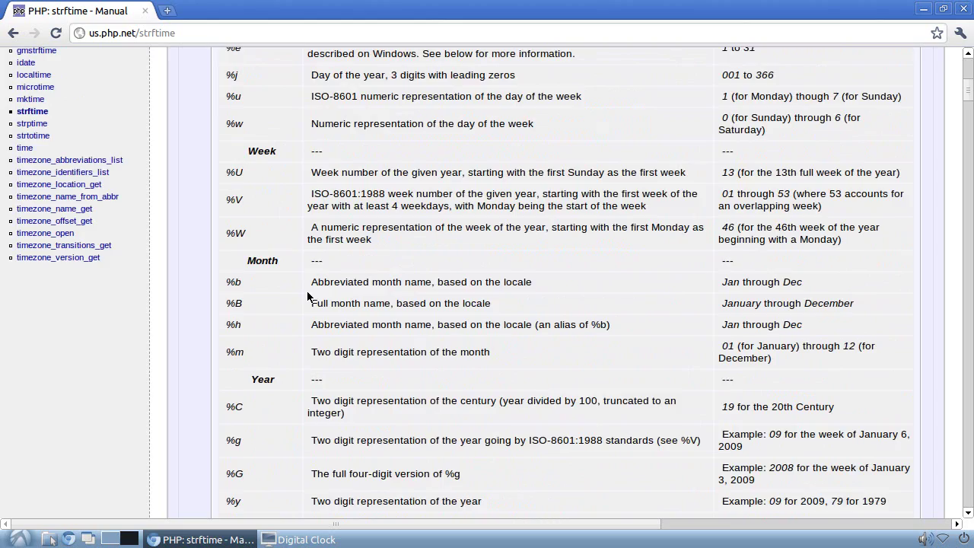
double_click(255, 120)
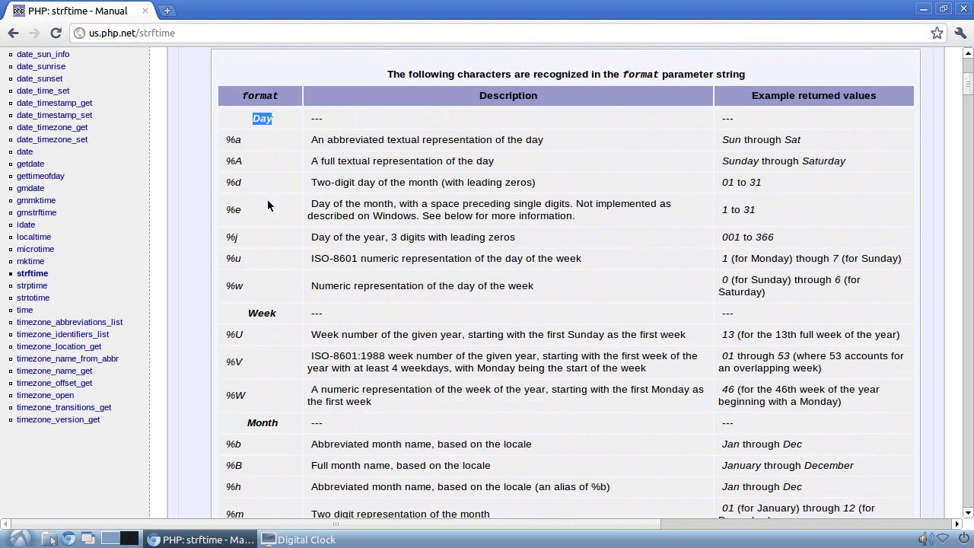
double_click(250, 312)
double_click(248, 423)
left_click_drag(302, 424, 311, 117)
scroll(311, 406, "down", 5)
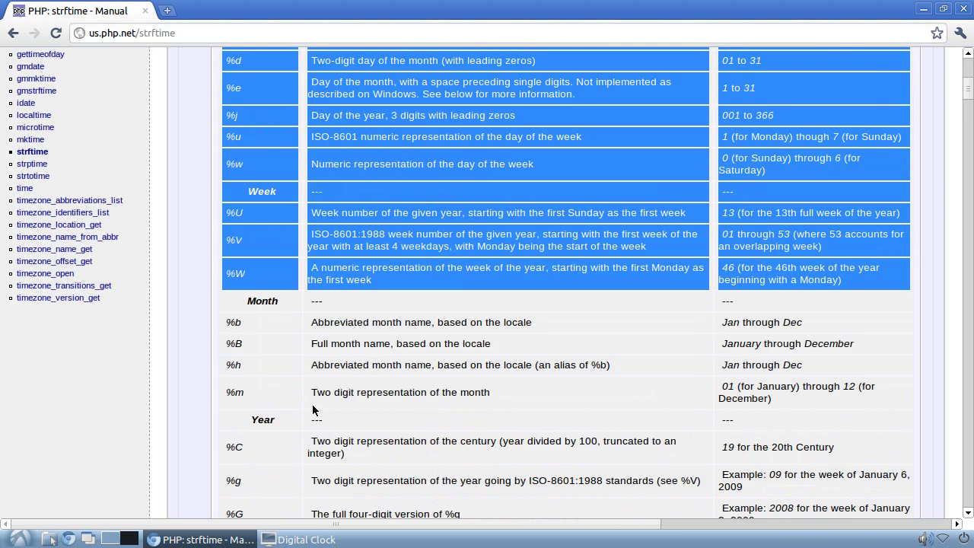
left_click_drag(264, 338, 273, 338)
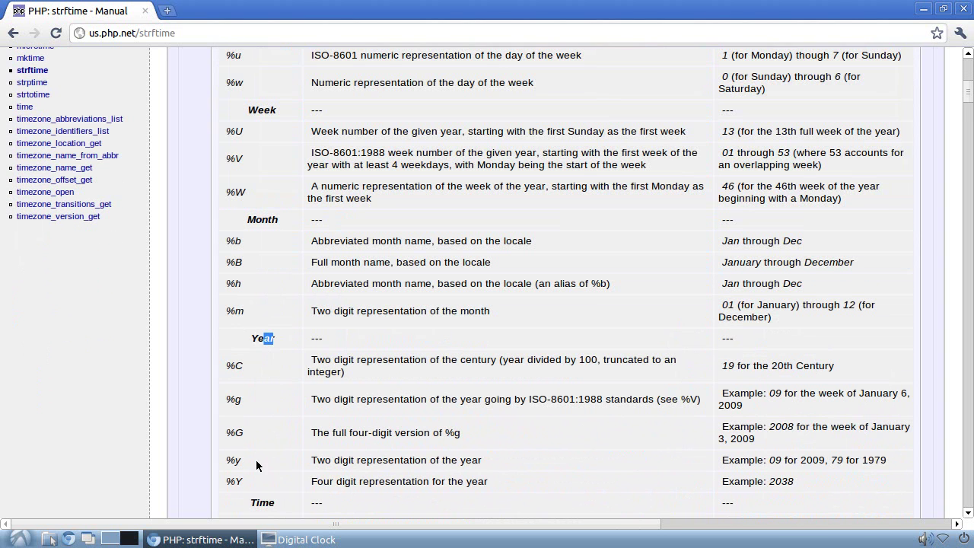
double_click(263, 503)
scroll(363, 377, "up", 2)
Step: Look up the two-digit month code %m and enter %m/ as the clock format
left_click_drag(256, 302, 268, 302)
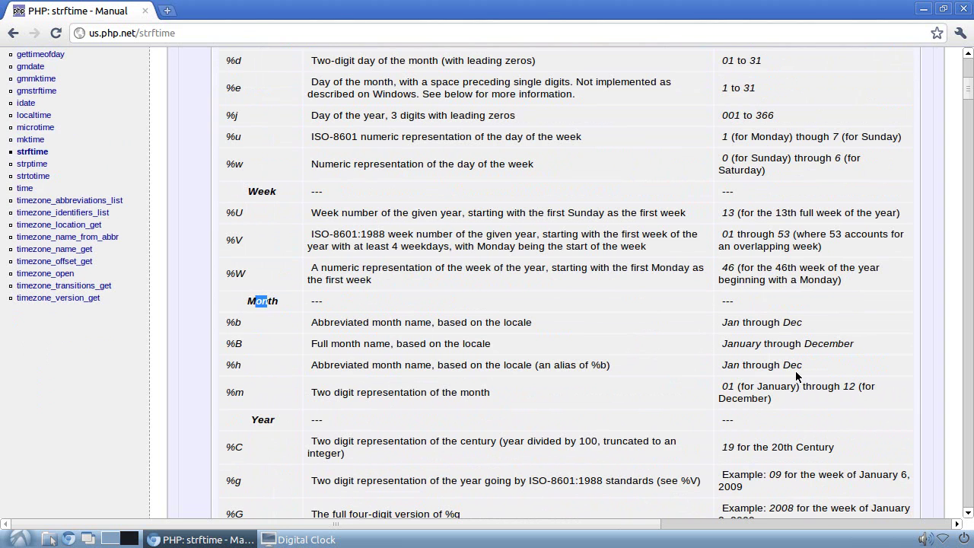
left_click_drag(740, 389, 839, 389)
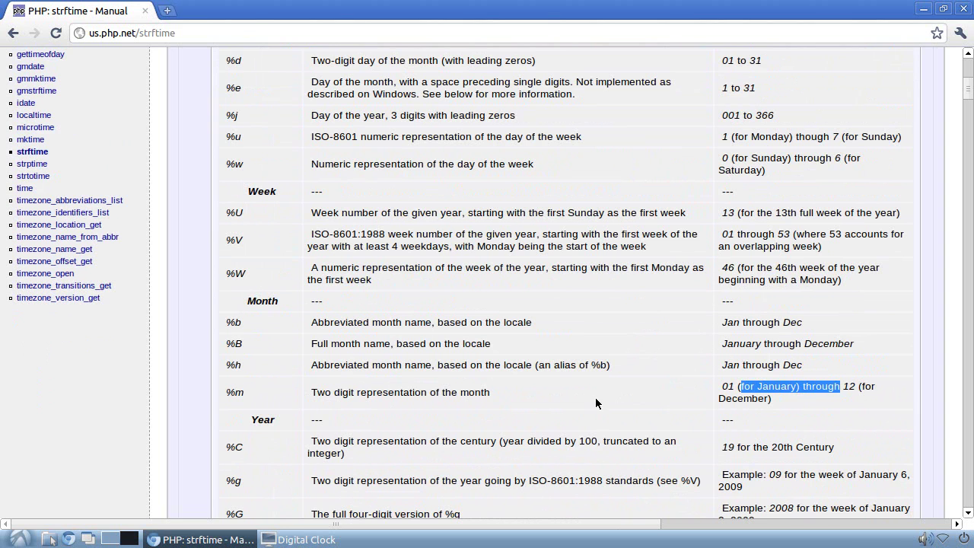
left_click_drag(348, 393, 468, 392)
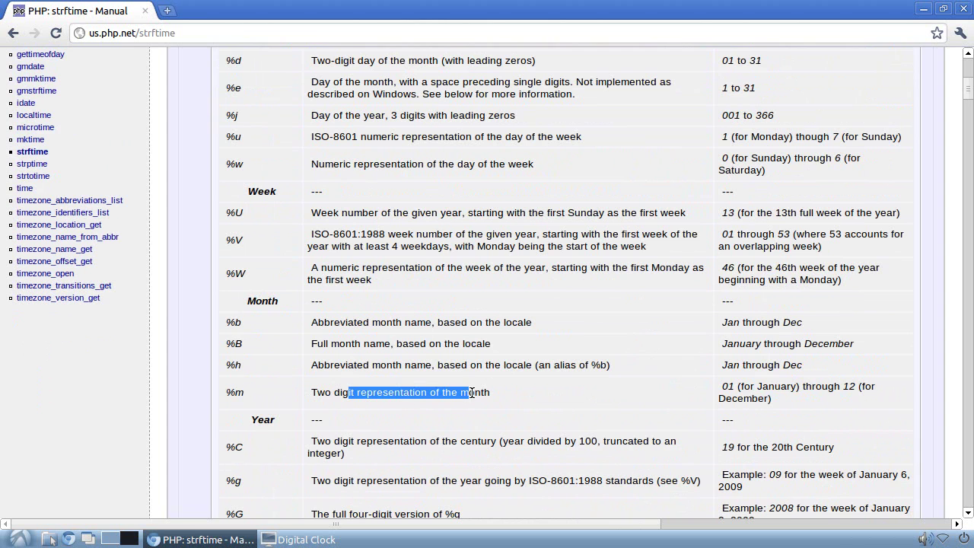
triple_click(244, 394)
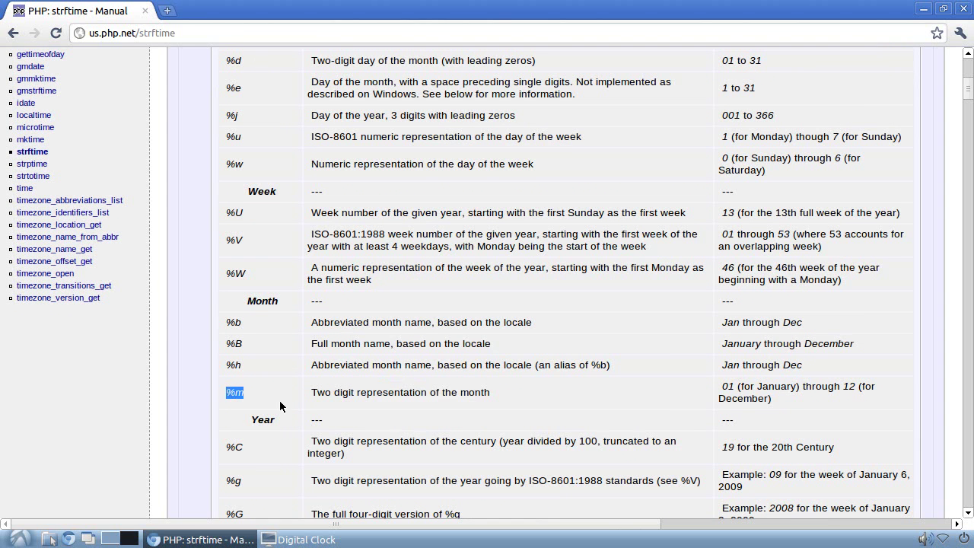
left_click(282, 540)
type("%m")
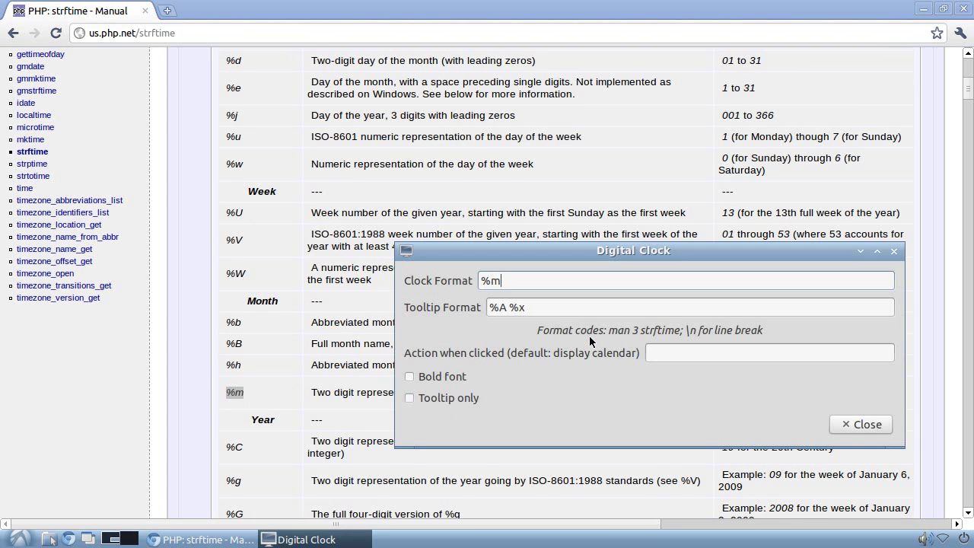
type("/")
left_click(534, 305)
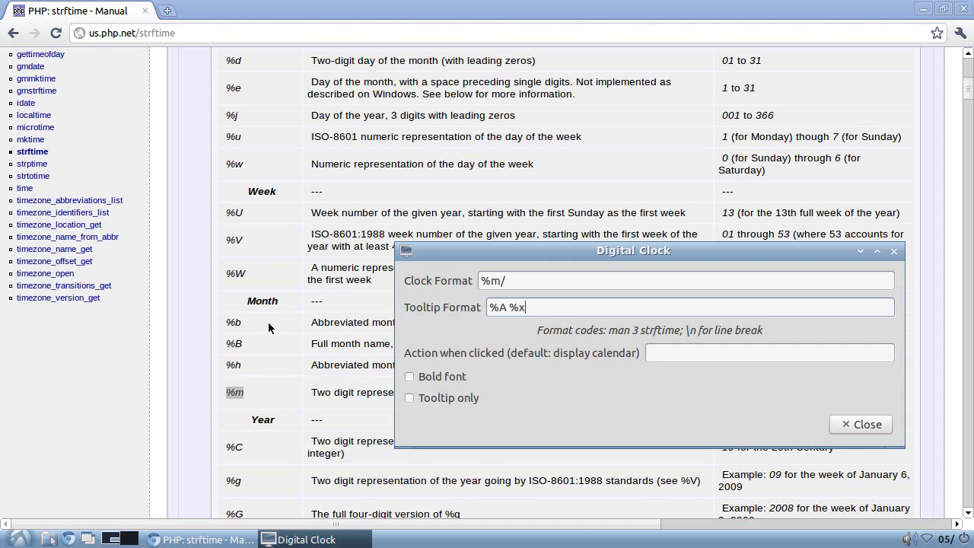
Step: Look up the two-digit day-of-month code %d (01 to 31) in the strftime manual
left_click(266, 268)
scroll(263, 228, "up", 4)
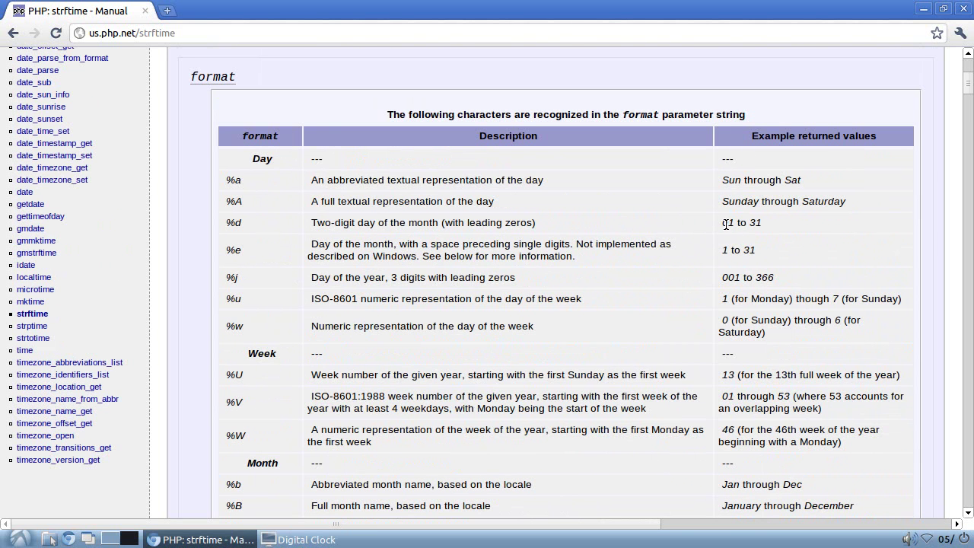
left_click_drag(725, 223, 763, 221)
left_click_drag(332, 222, 457, 223)
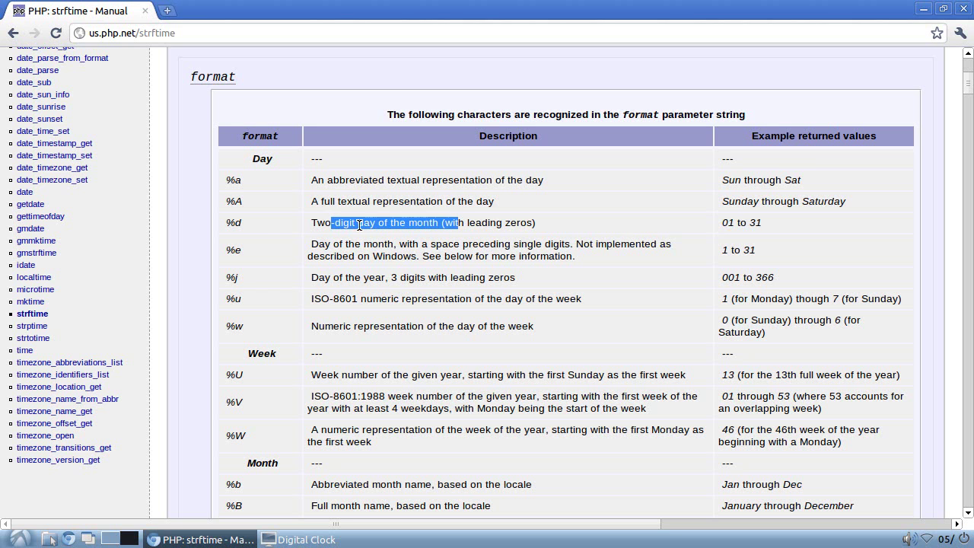
left_click(235, 223)
double_click(236, 223)
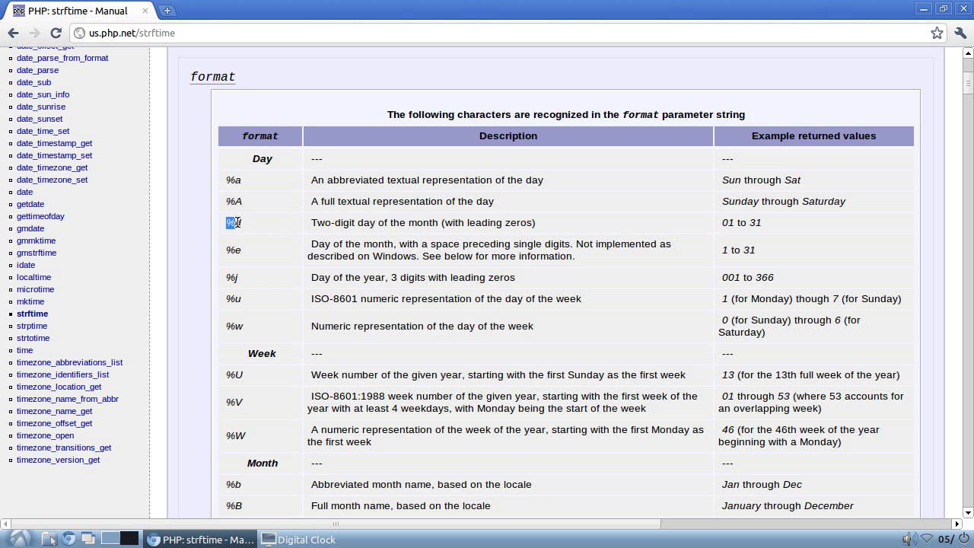
left_click(236, 223)
left_click_drag(235, 223, 258, 228)
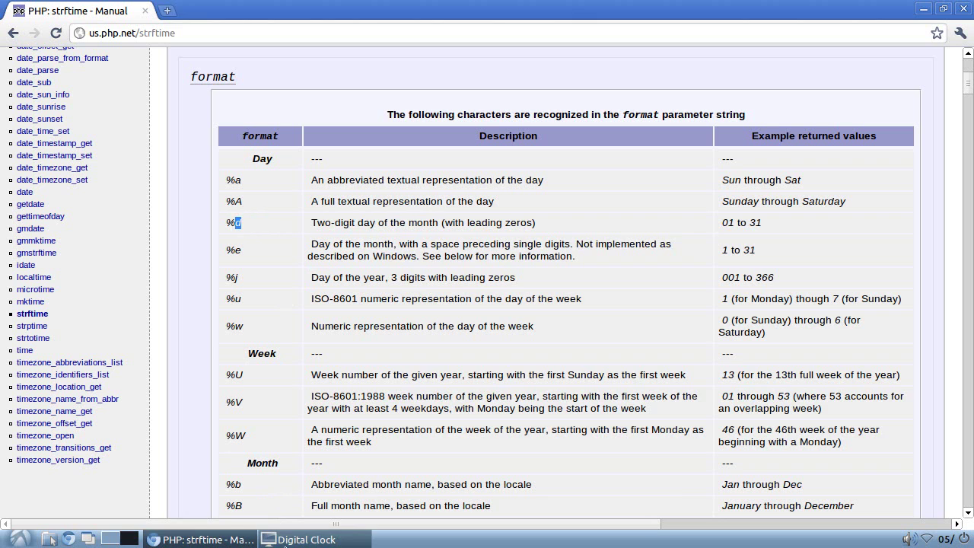
Step: Append %d/ after %m/ in the clock format and apply it
left_click(286, 540)
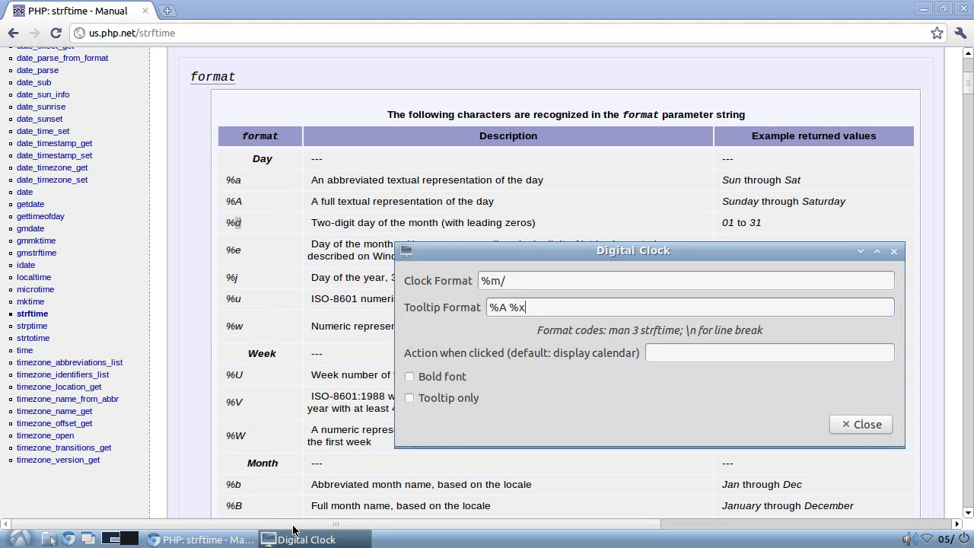
left_click(516, 283)
type("%d")
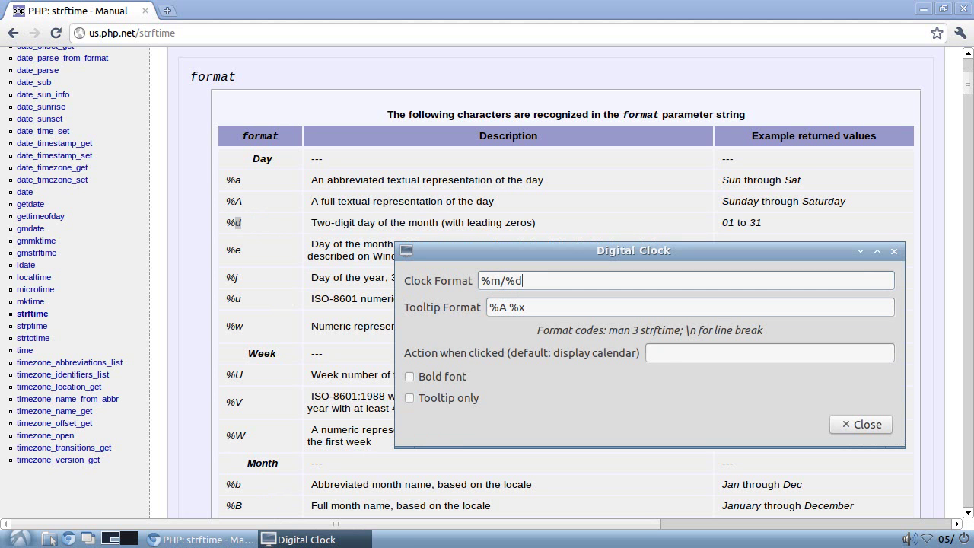
right_click(515, 282)
left_click(531, 280)
type("/")
left_click(587, 306)
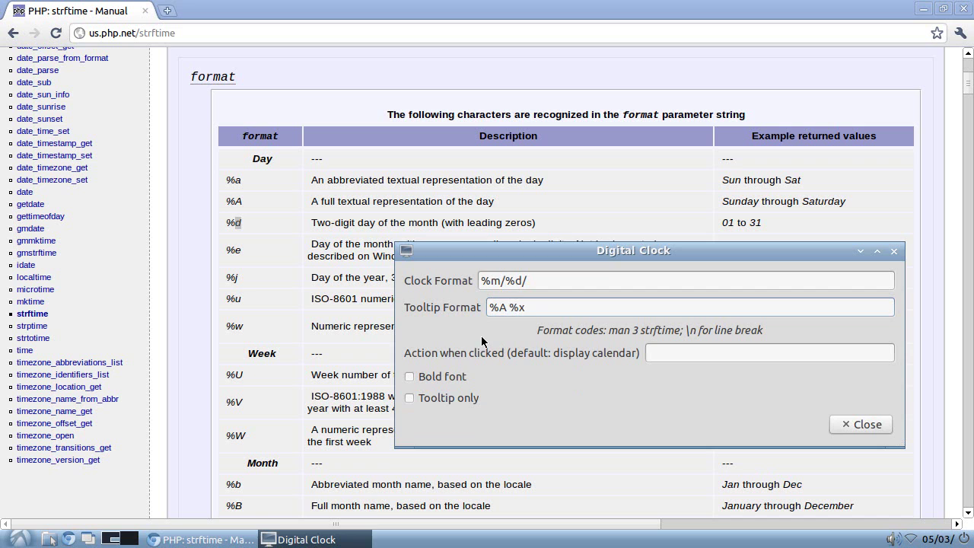
Step: Look up the four-digit year code %Y and append it after %m/%d/ in the clock format
left_click(353, 319)
scroll(354, 323, "down", 10)
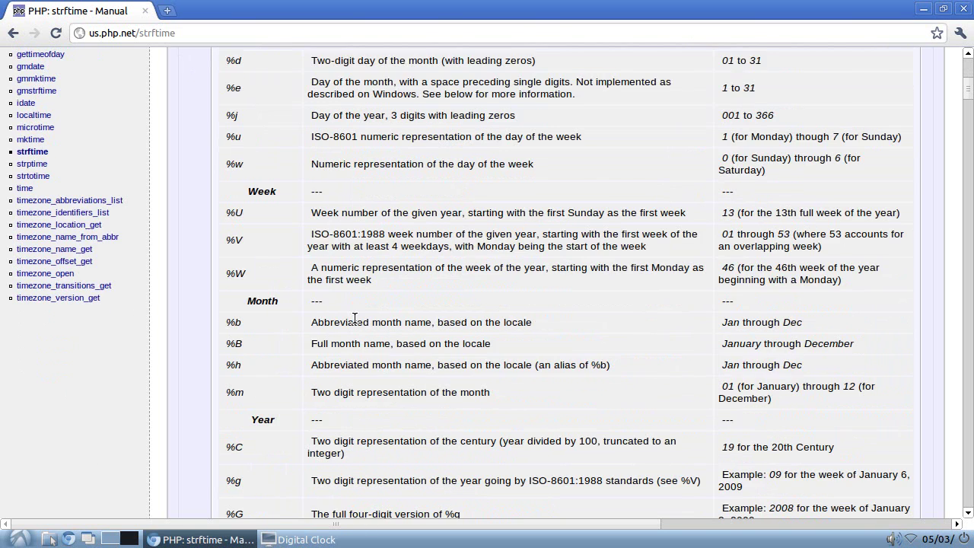
double_click(261, 216)
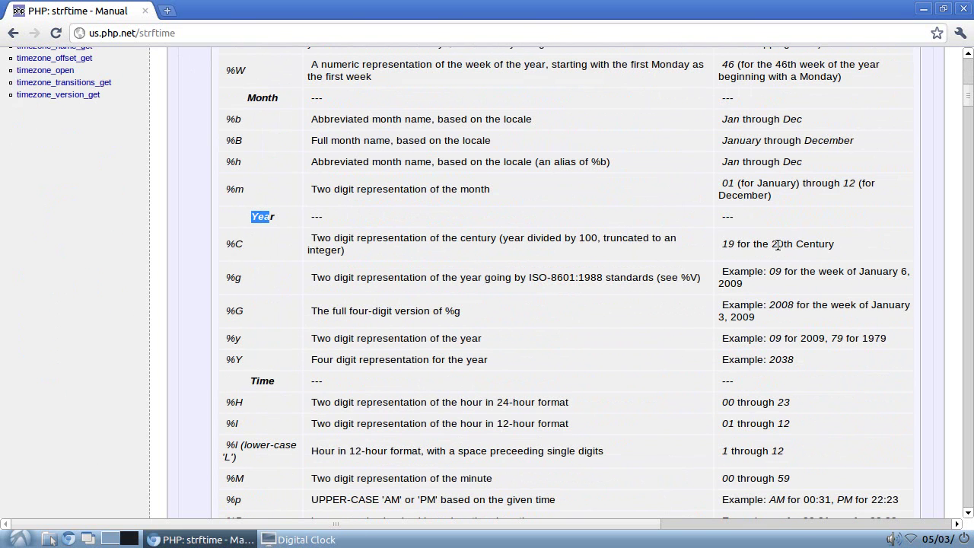
left_click_drag(736, 363, 781, 361)
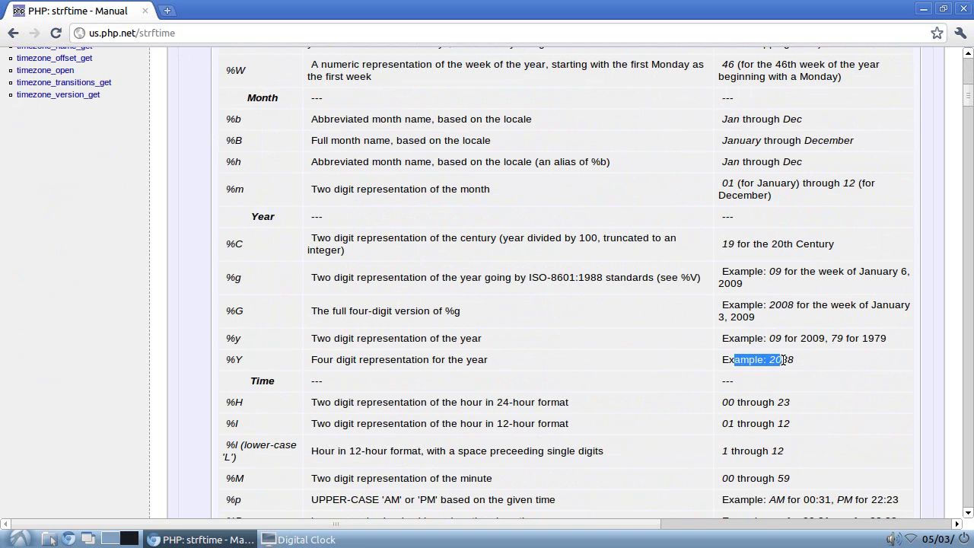
left_click_drag(457, 360, 319, 362)
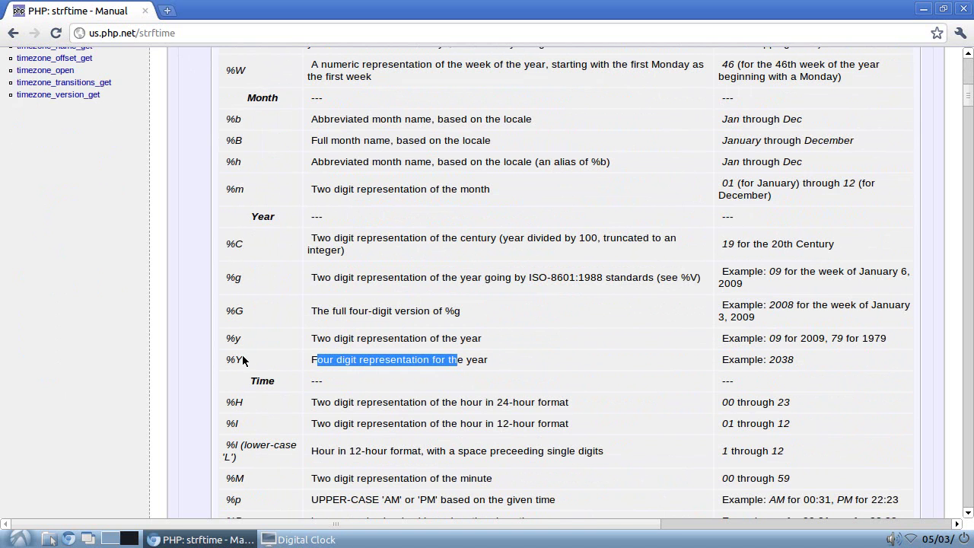
double_click(236, 359)
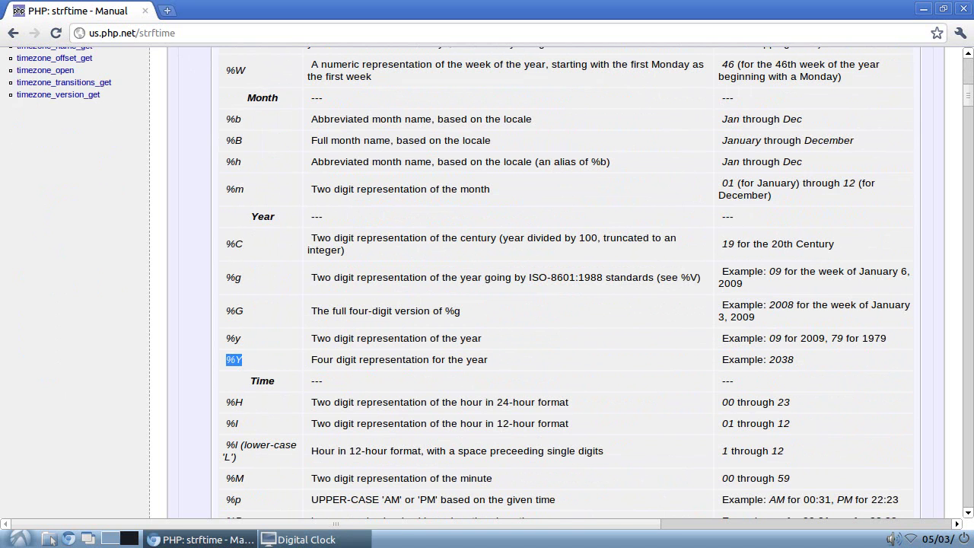
left_click(300, 538)
left_click(547, 279)
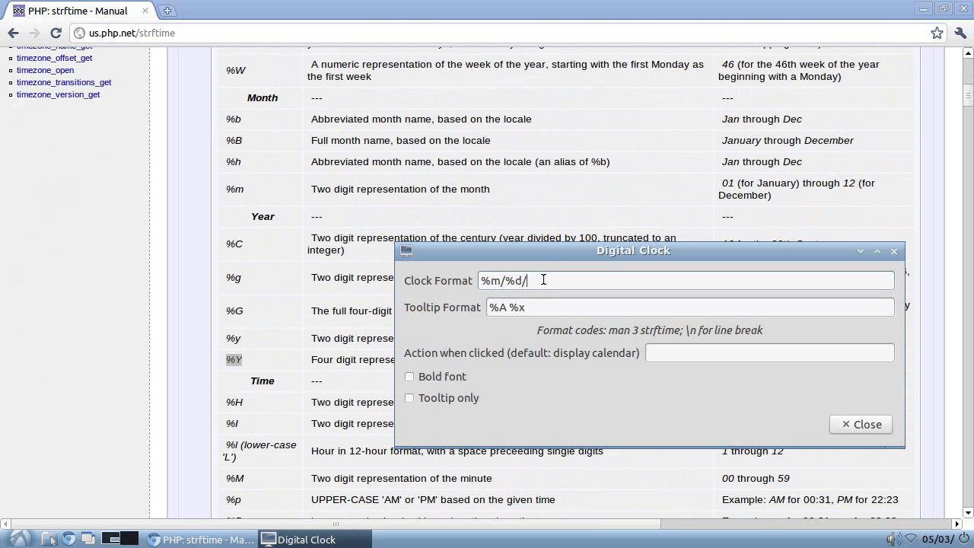
type("%Y -")
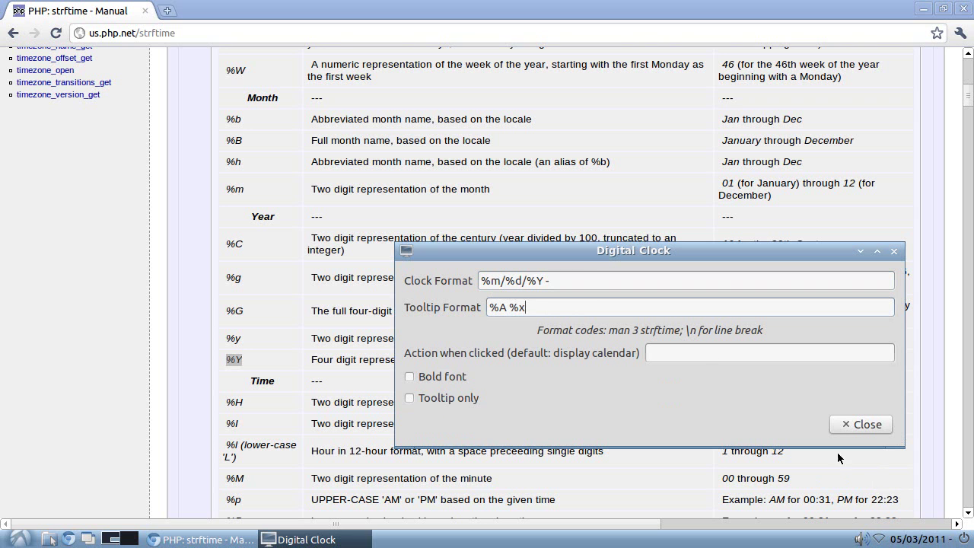
Step: Compare the %H and %I hour codes, then append the 12-hour %I: to the clock format
key("Escape")
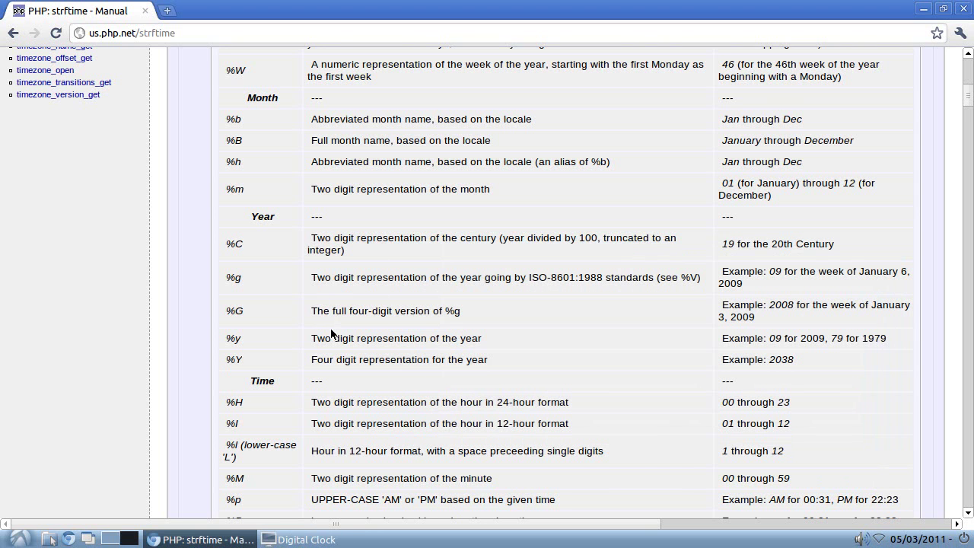
scroll(331, 332, "down", 3)
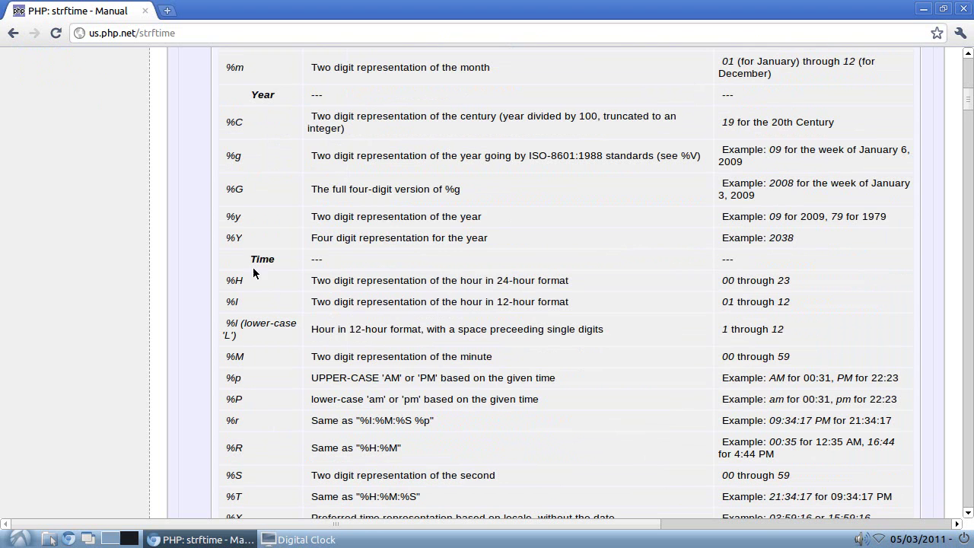
left_click_drag(251, 258, 275, 259)
left_click_drag(721, 280, 798, 280)
left_click_drag(496, 279, 550, 279)
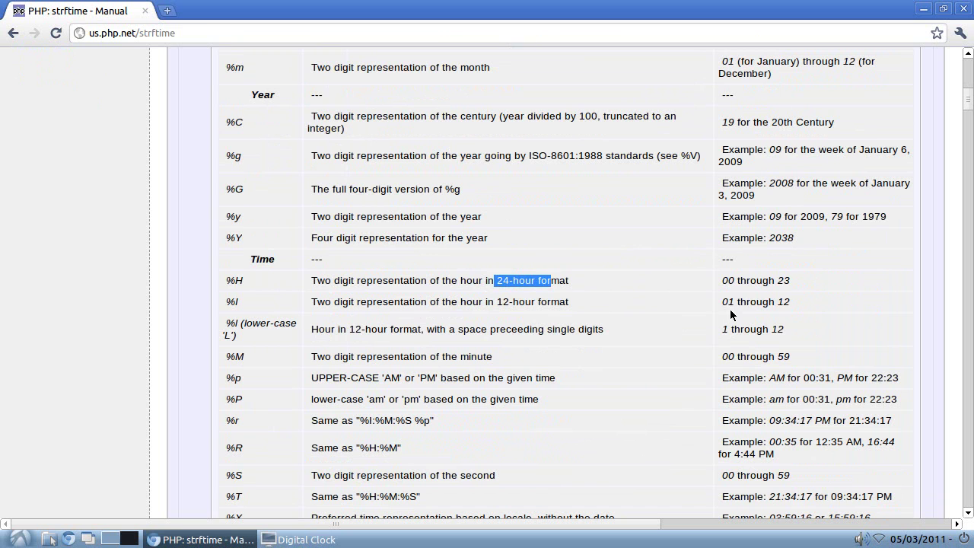
left_click_drag(727, 303, 793, 302)
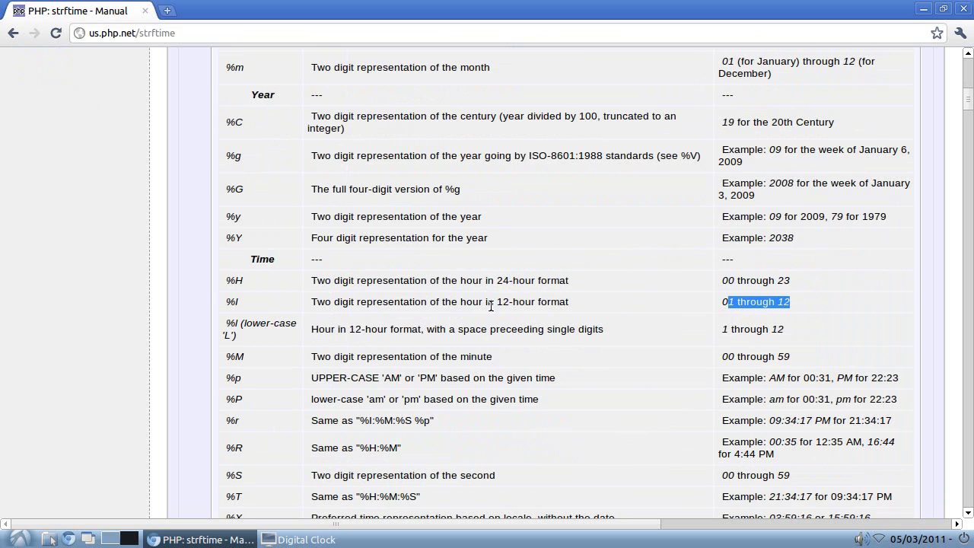
left_click_drag(487, 304, 539, 303)
left_click_drag(315, 302, 541, 304)
left_click_drag(244, 301, 220, 303)
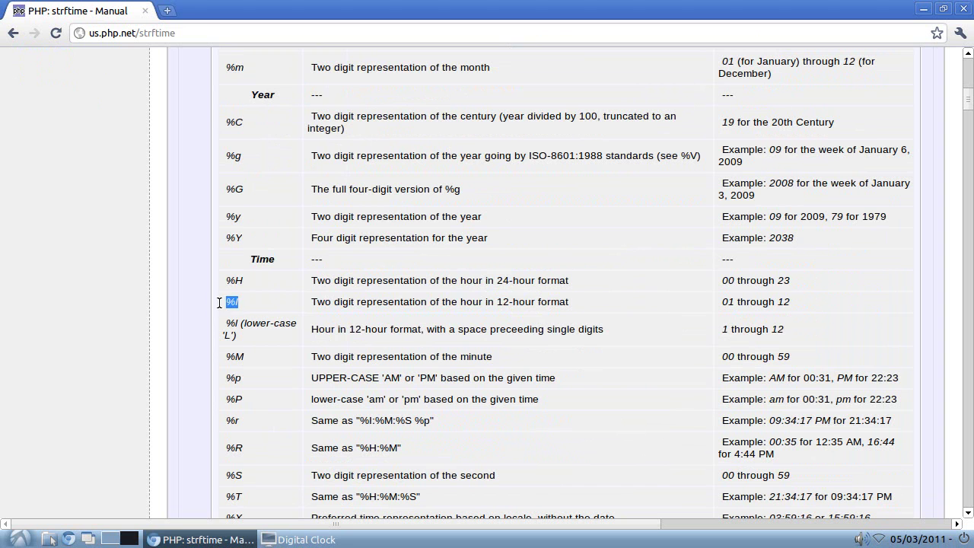
left_click(254, 307)
left_click(287, 539)
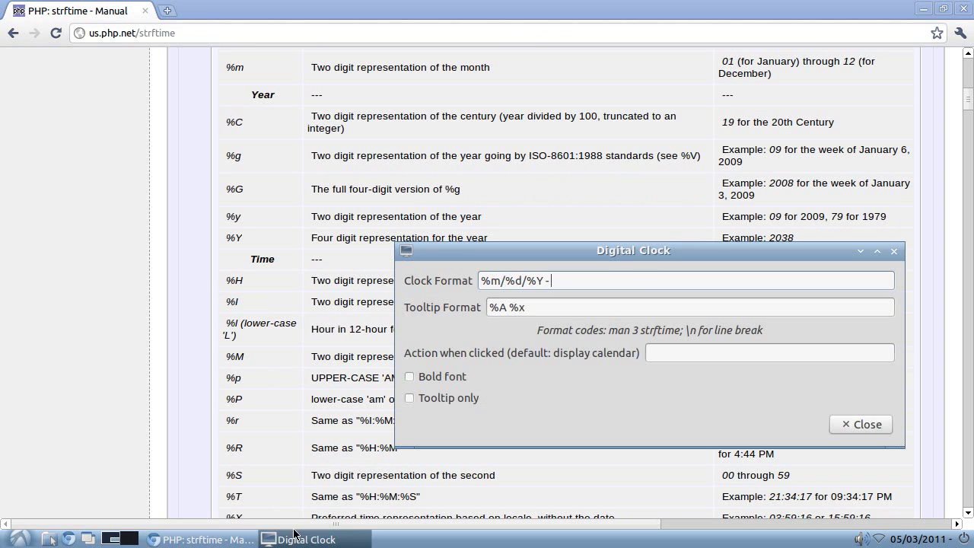
type("%I")
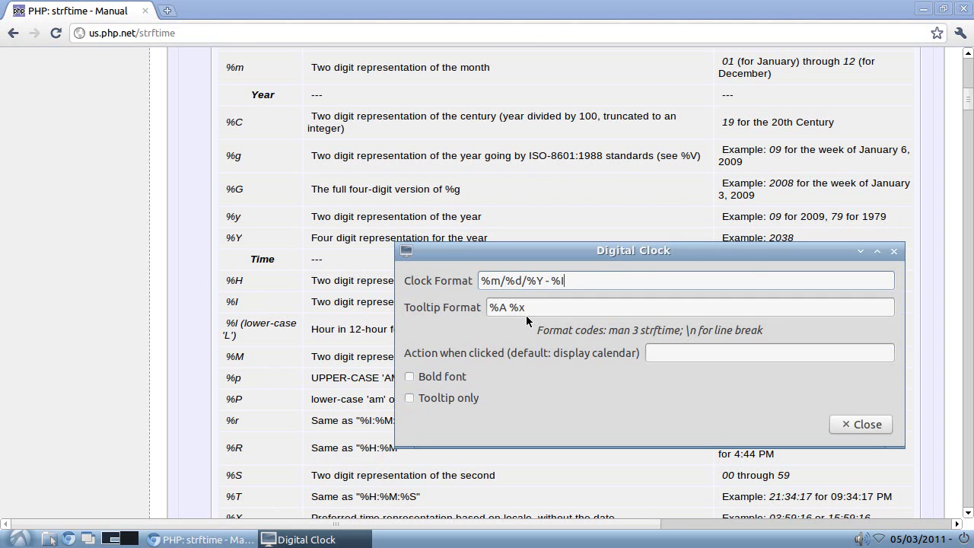
type(":")
Step: Look up the minute code %M (00 through 59) and append it to the clock format
left_click(315, 320)
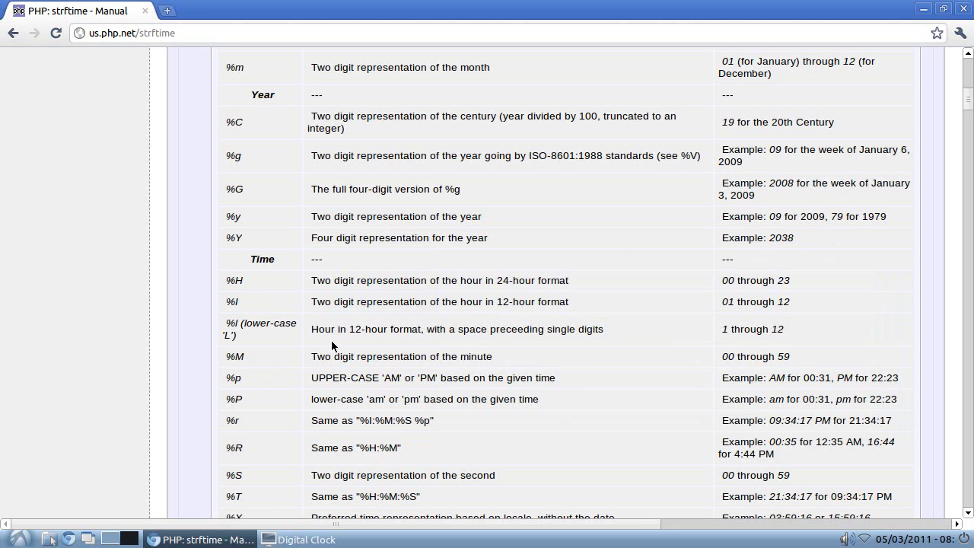
left_click_drag(728, 357, 791, 356)
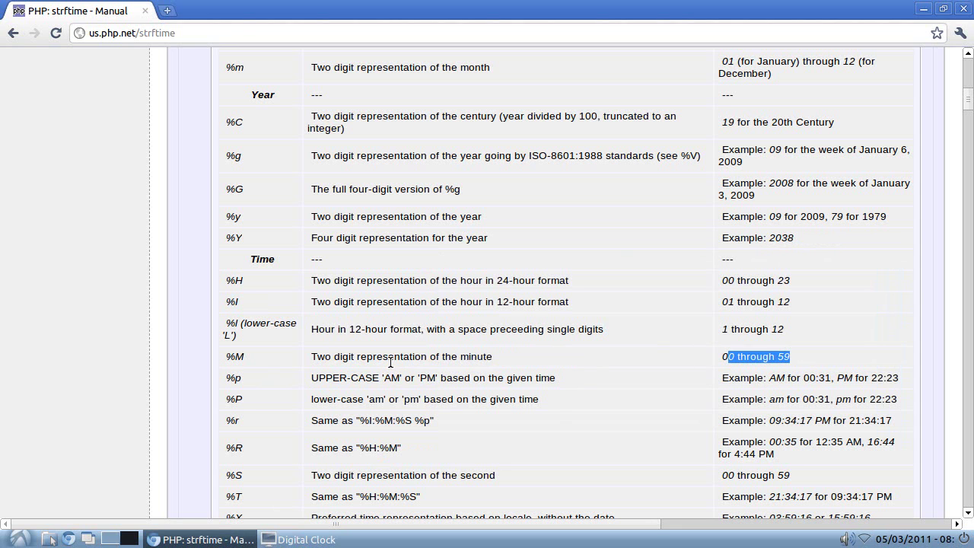
left_click_drag(325, 356, 467, 356)
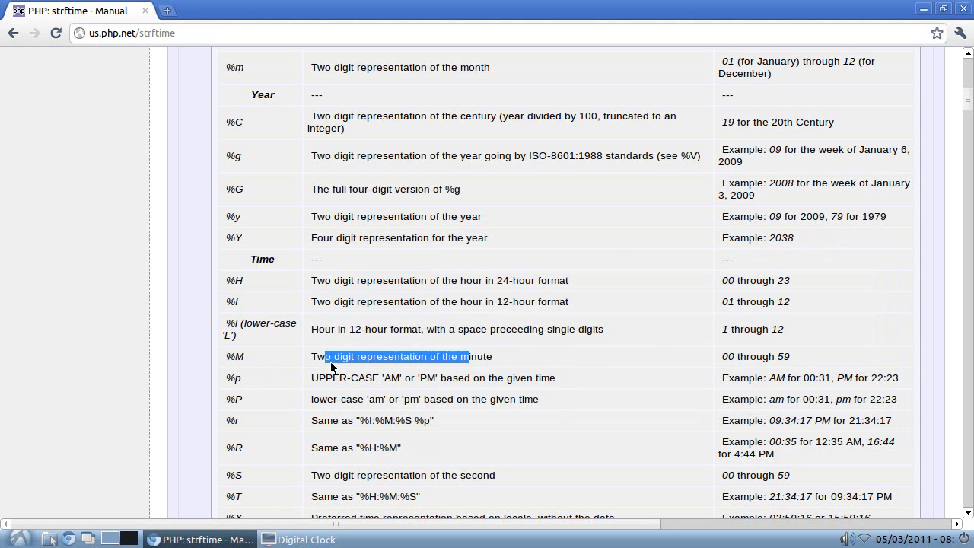
left_click(300, 538)
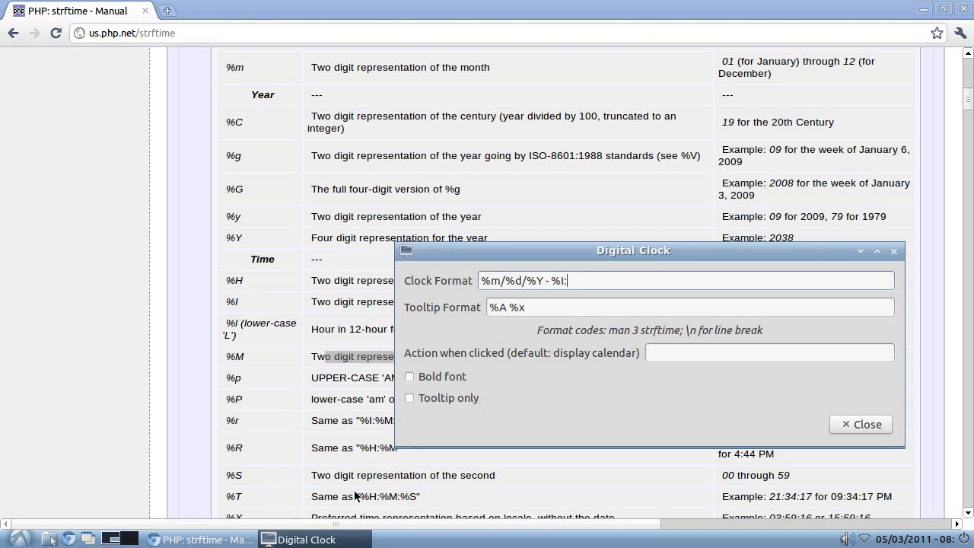
type("%M")
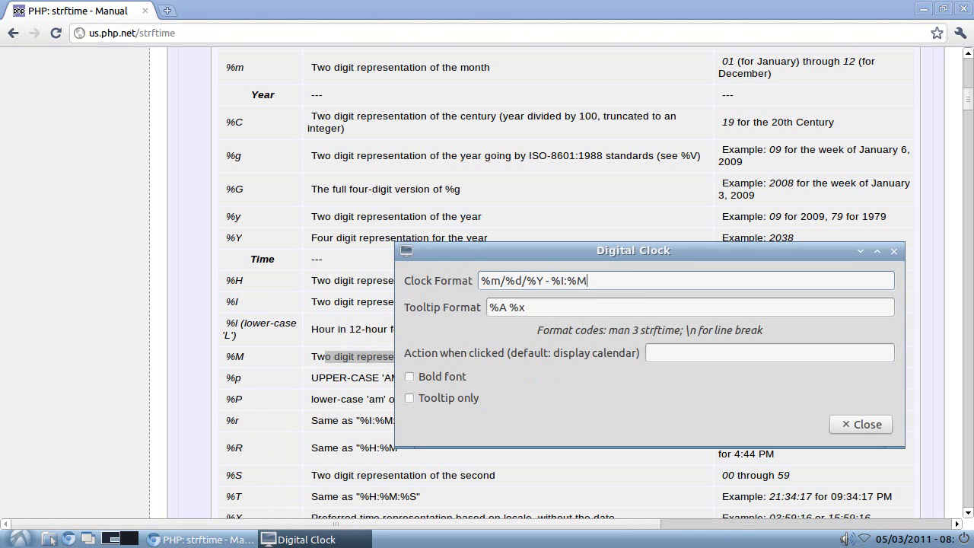
Step: Look up the lowercase am/pm code %P, append it to the format, and apply
left_click(314, 329)
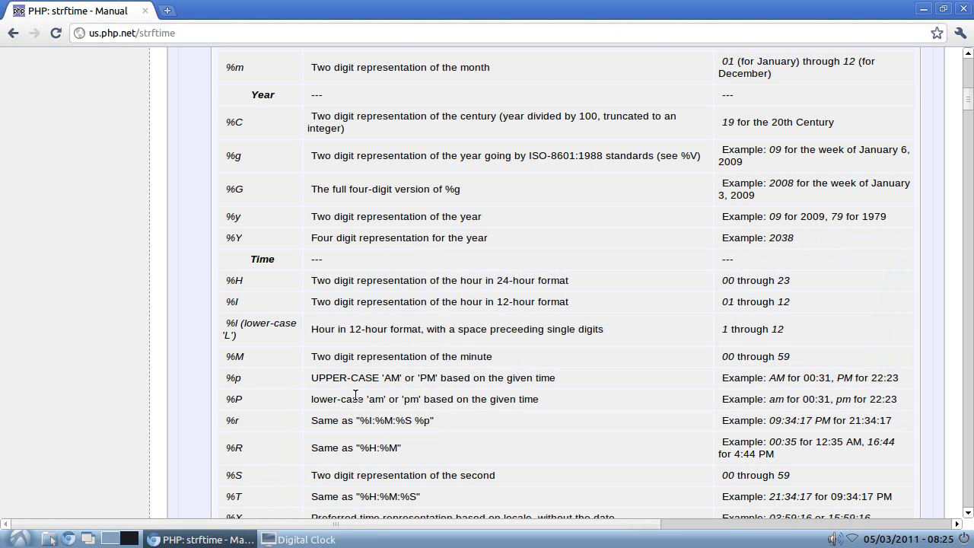
scroll(358, 388, "down", 1)
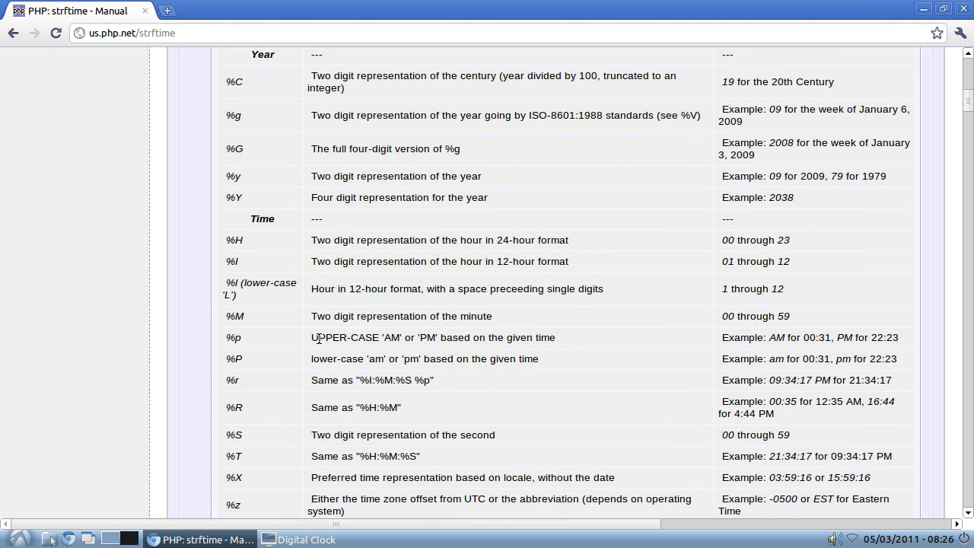
left_click_drag(319, 337, 470, 337)
left_click_drag(327, 364, 341, 361)
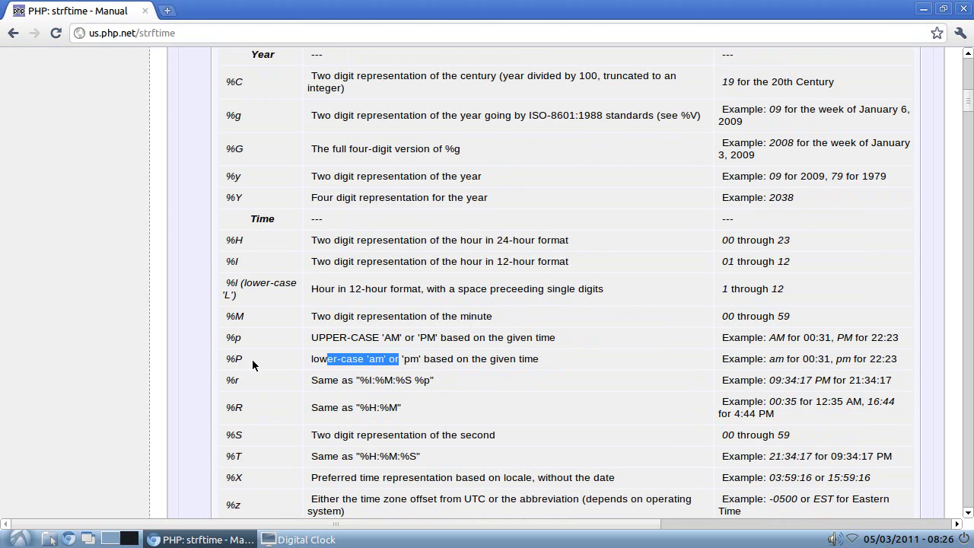
left_click(301, 540)
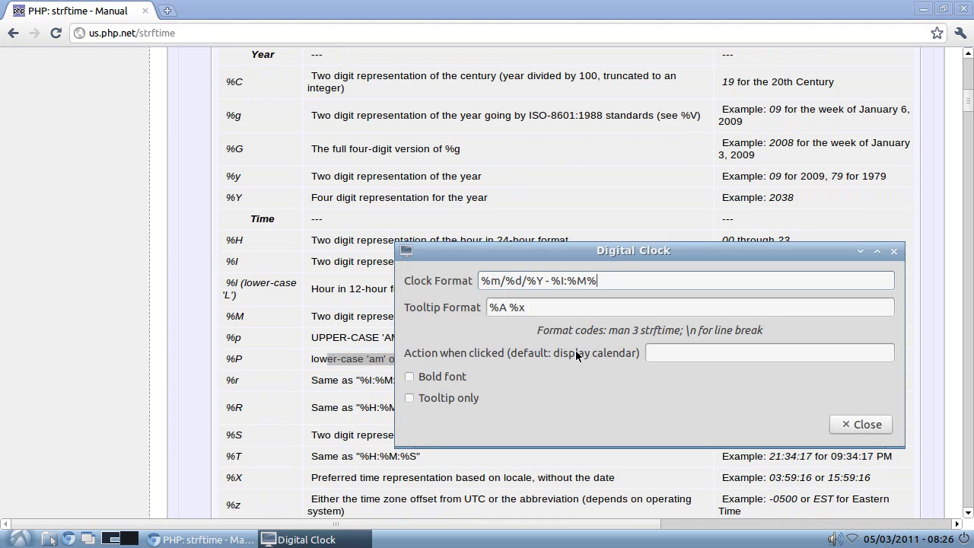
type("P")
left_click(544, 306)
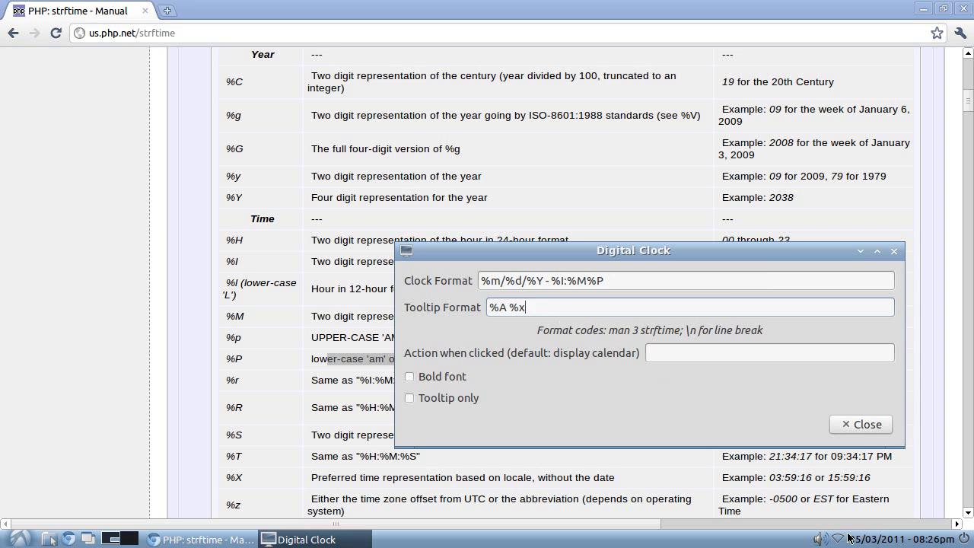
Step: Close the clock settings and check the panel clock's calendar popup
left_click(857, 424)
left_click(526, 408)
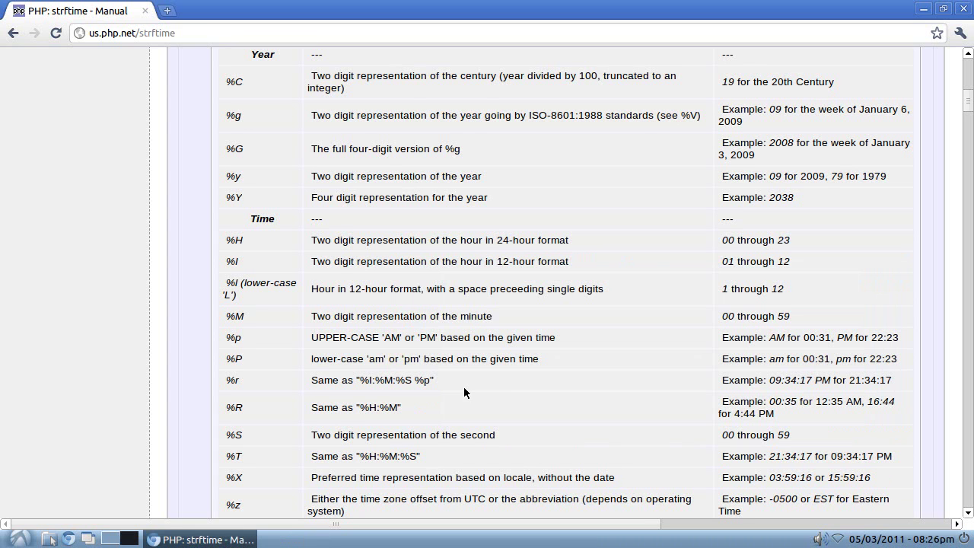
left_click(888, 539)
left_click(763, 458)
Step: Reopen the clock settings, cut the existing format and try %r instead
right_click(920, 542)
left_click(799, 416)
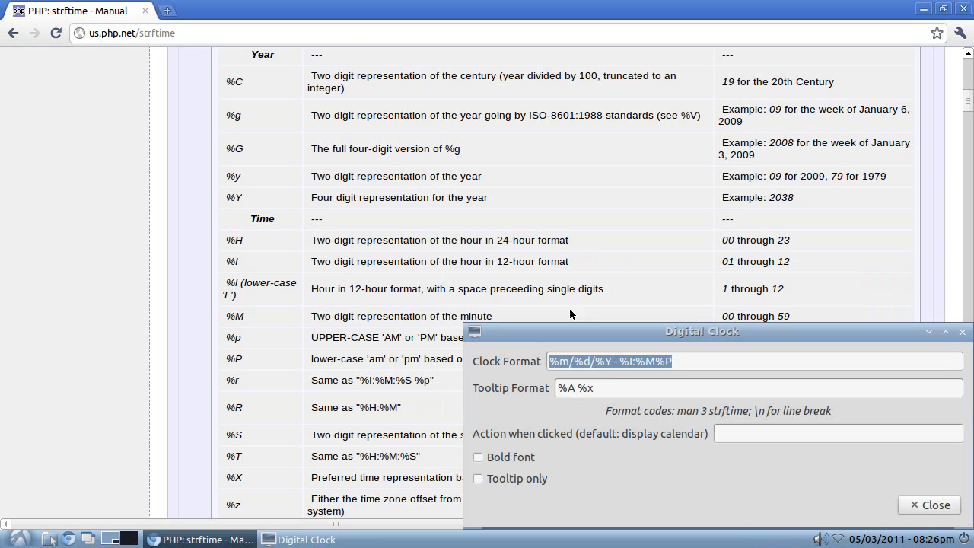
left_click_drag(672, 361, 513, 364)
key("ctrl+c")
right_click(577, 362)
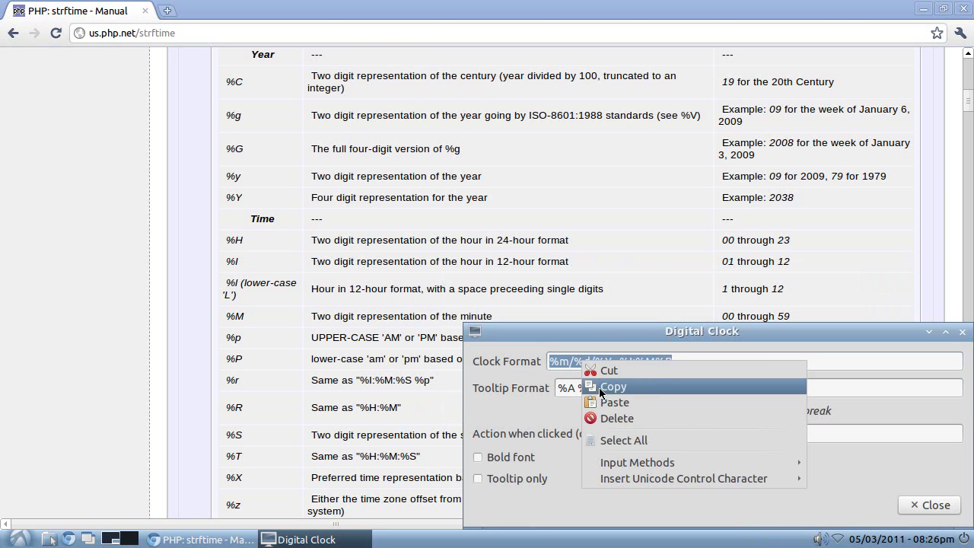
left_click(599, 371)
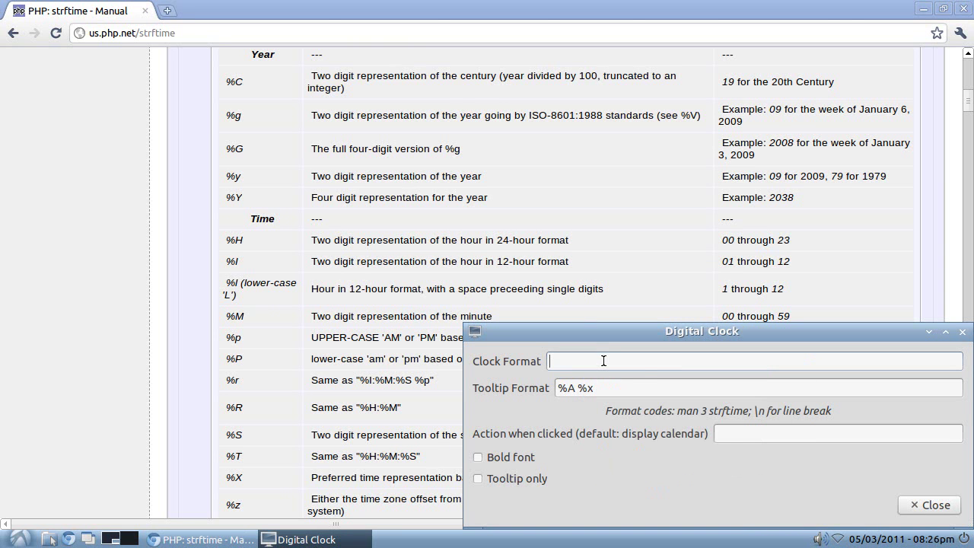
type("%r")
left_click(619, 389)
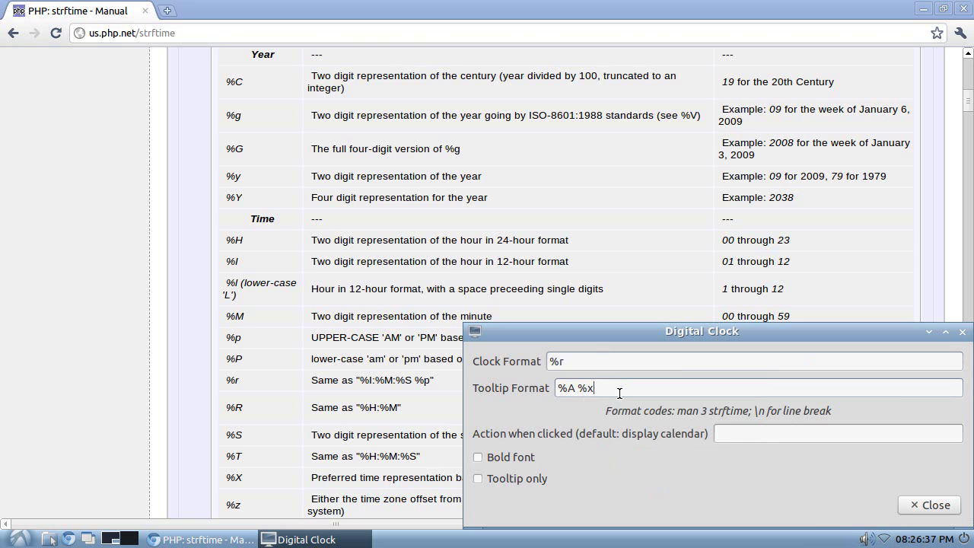
Step: Paste back the %m/%d/%Y - %I:%M%P format and apply it
triple_click(583, 366)
key("ctrl+v")
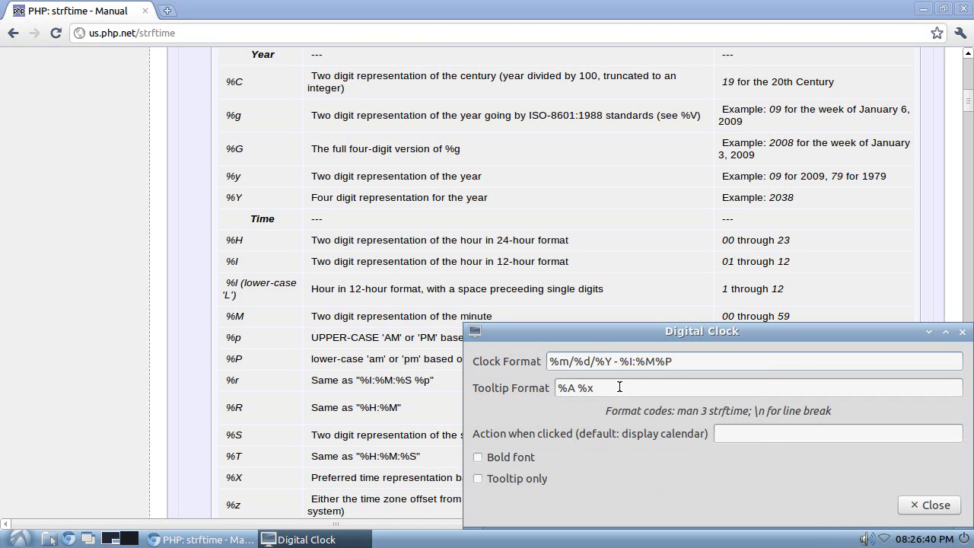
left_click(619, 387)
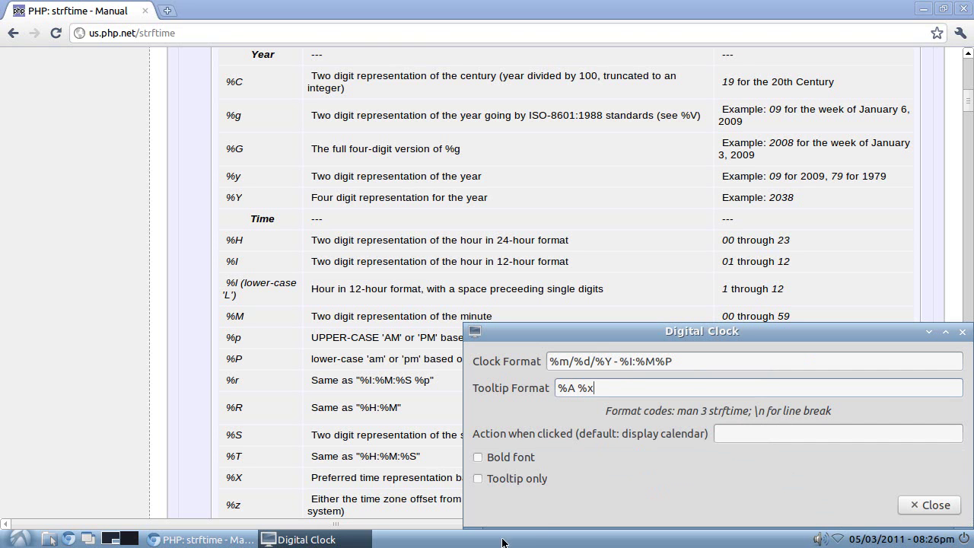
Step: Minimize the browser and open Panel Preferences from the taskbar's context menu
left_click(923, 9)
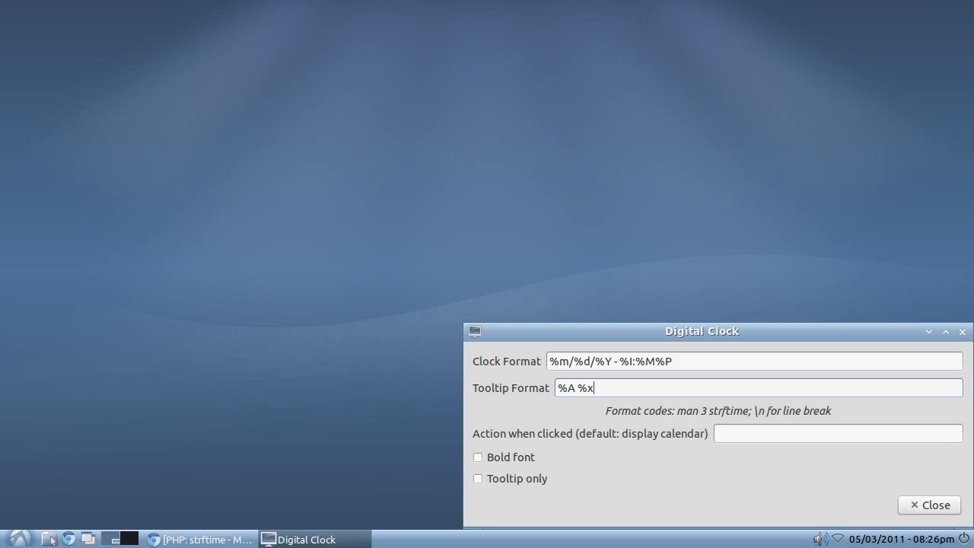
right_click(400, 540)
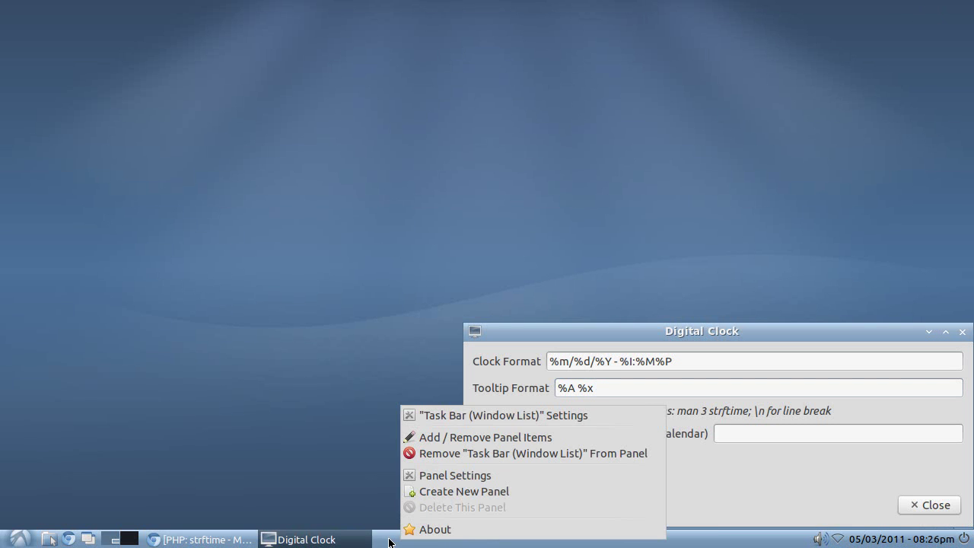
left_click(388, 541)
right_click(391, 539)
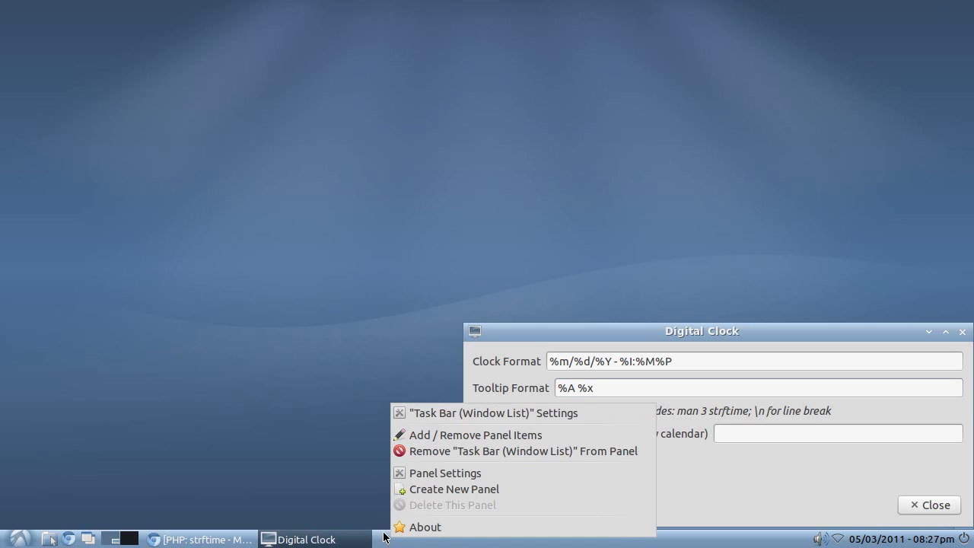
left_click(383, 534)
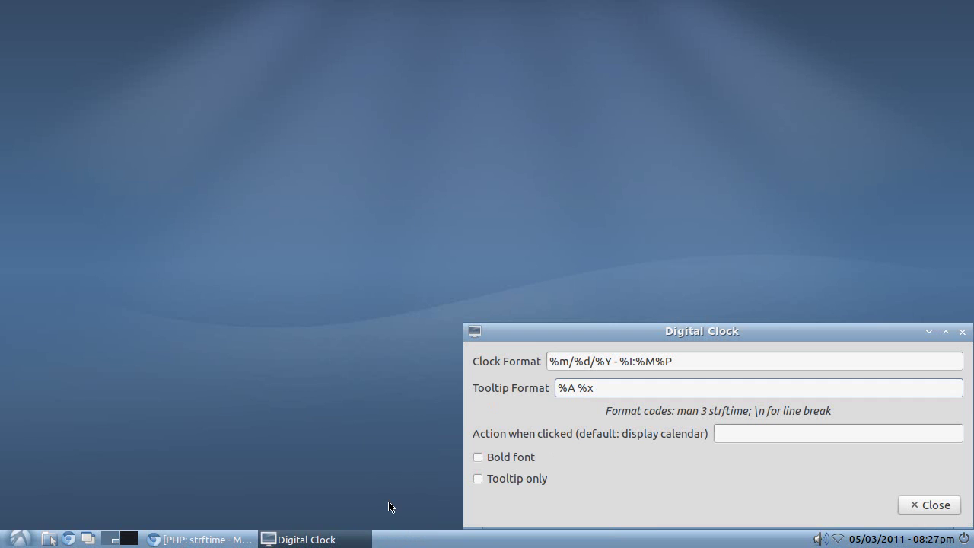
right_click(396, 536)
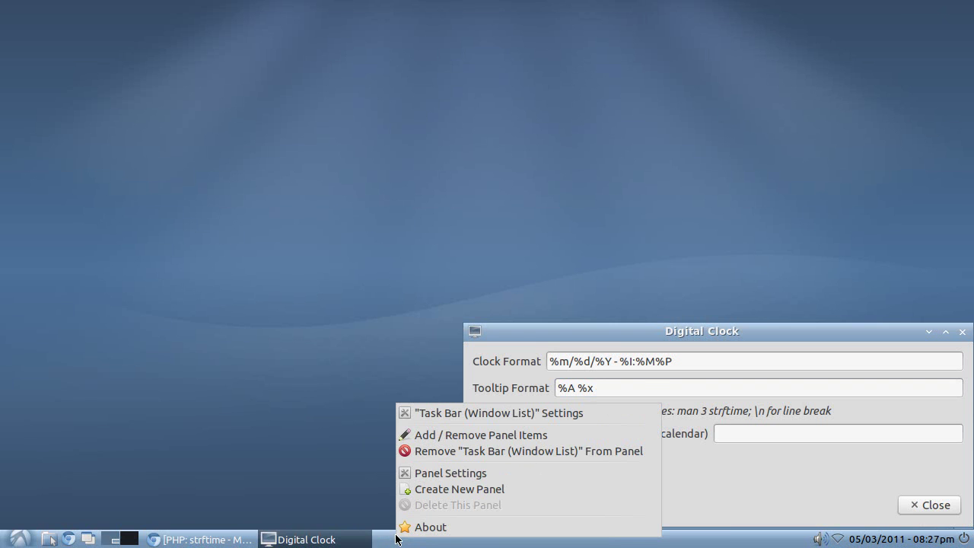
left_click(418, 473)
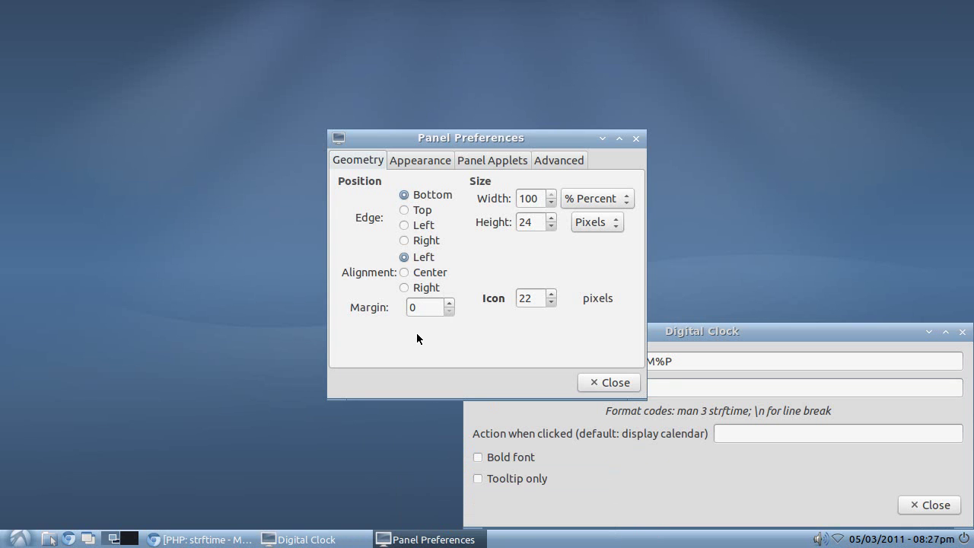
Step: Set the panel height on the Geometry tab to 50 pixels
double_click(528, 220)
type("24")
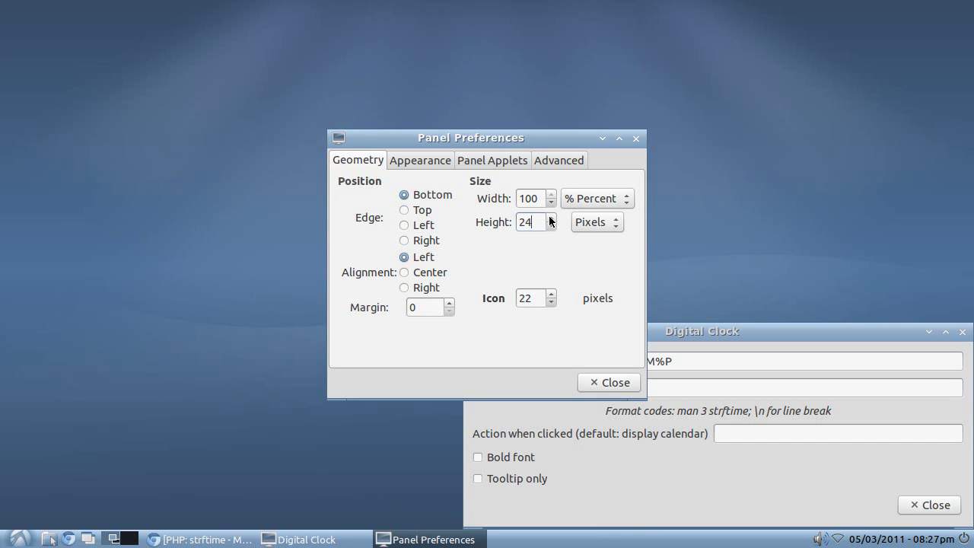
left_click(551, 217)
left_click(551, 217)
left_click_drag(551, 217, 550, 216)
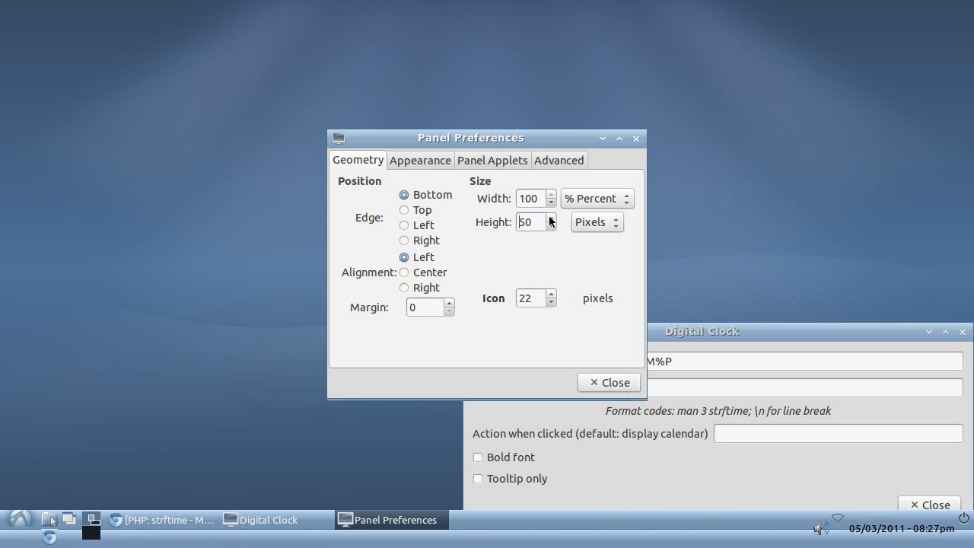
left_click(549, 216)
left_click(548, 226)
Step: Move Panel Preferences to the left and place the cursor after %Y in the clock format
left_click_drag(511, 140, 368, 143)
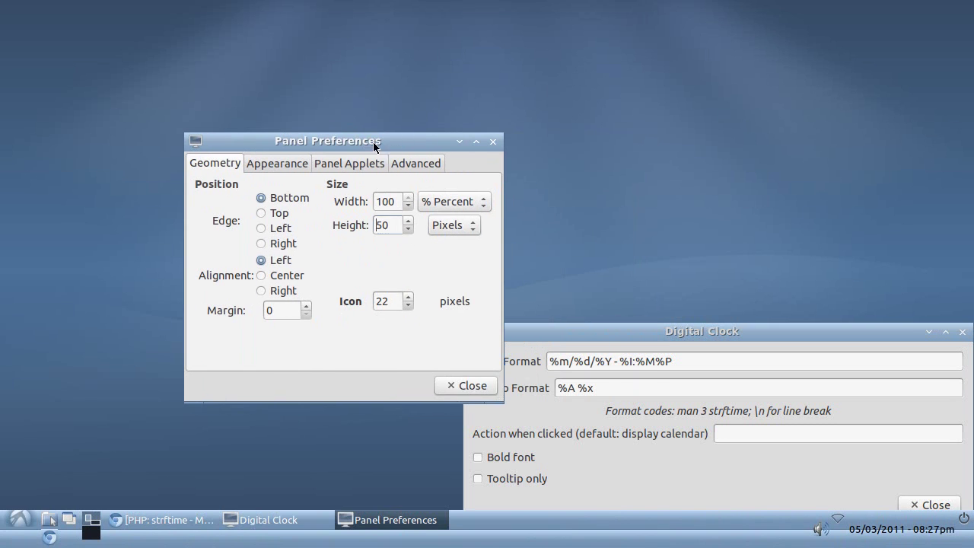
left_click(615, 361)
left_click_drag(557, 362, 630, 362)
left_click(615, 362)
left_click(608, 361)
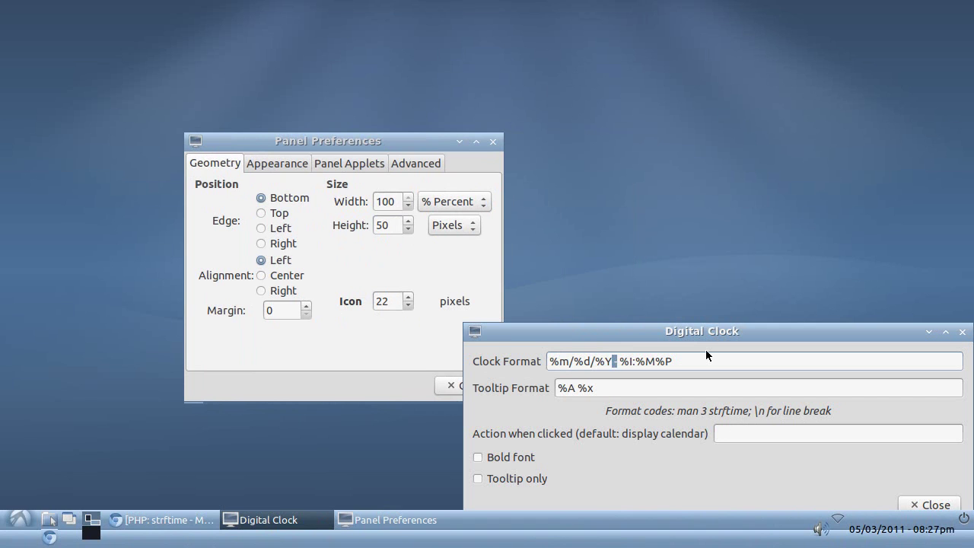
Step: Replace ' - ' after %Y with \n so the clock format is %m/%d/%Y\n%I:%M%P on two lines
key("BackSpace")
key("BackSpace")
type("\\n")
left_click(601, 388)
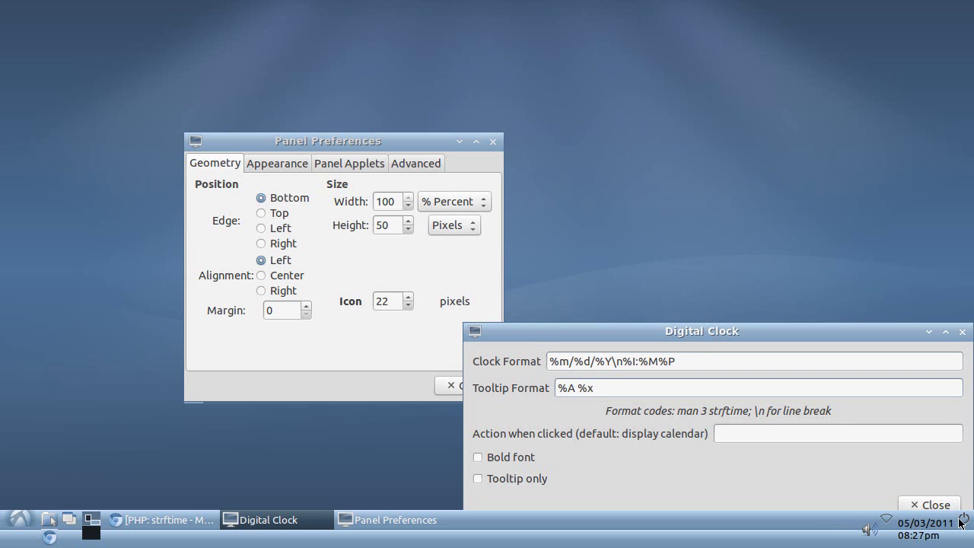
left_click_drag(548, 362, 612, 363)
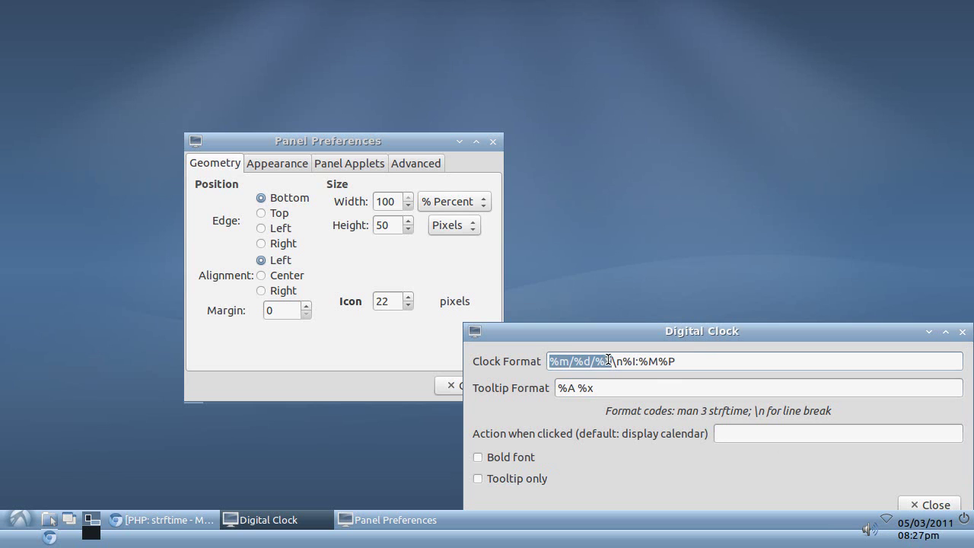
left_click(607, 362)
Step: Change the panel height from 50 back to 24 pixels in Panel Preferences
left_click(385, 227)
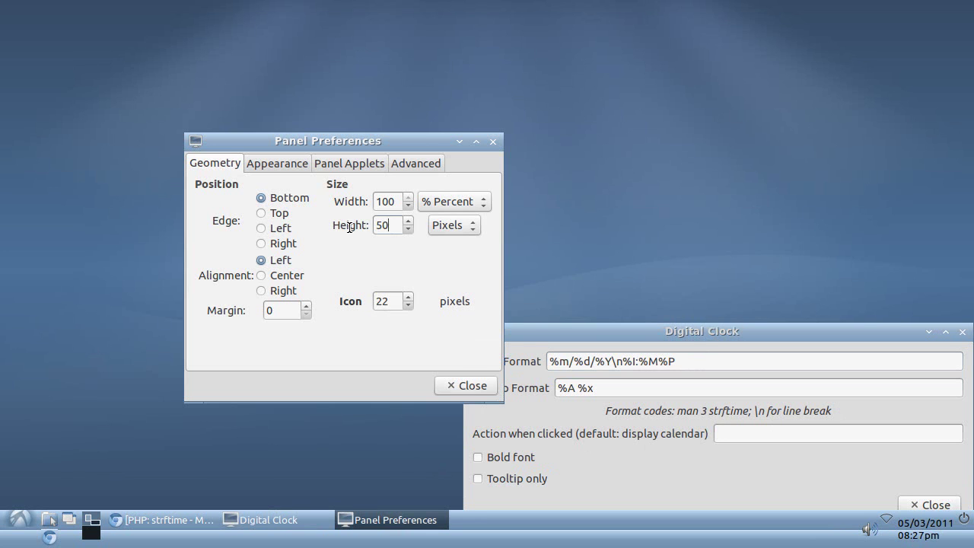
left_click_drag(385, 227, 348, 227)
type("24")
left_click(386, 202)
Step: Swap \n back to ' - ' for the single-line %m/%d/%Y - %I:%M%P format, and close Panel Preferences
left_click(616, 367)
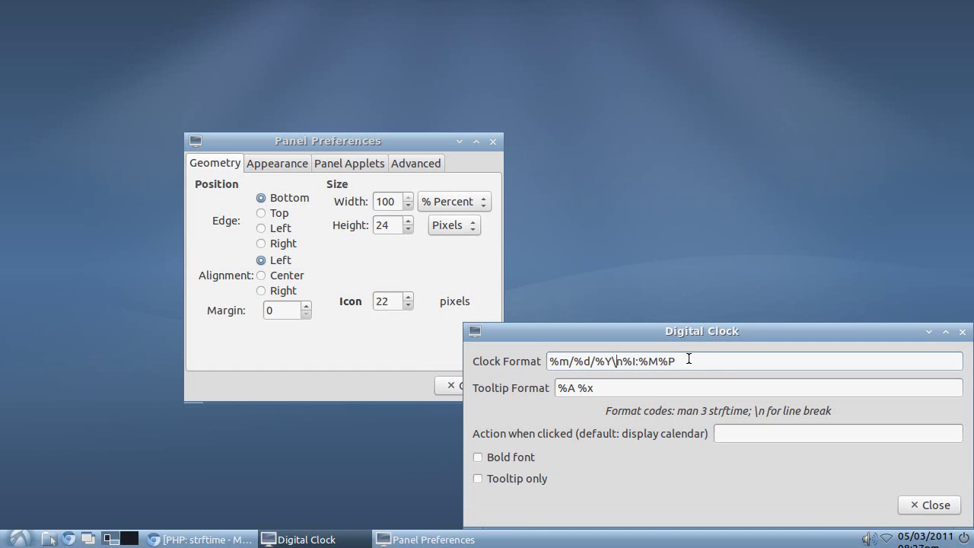
key("Left")
key("shift+Right")
key("shift+Right")
type("-")
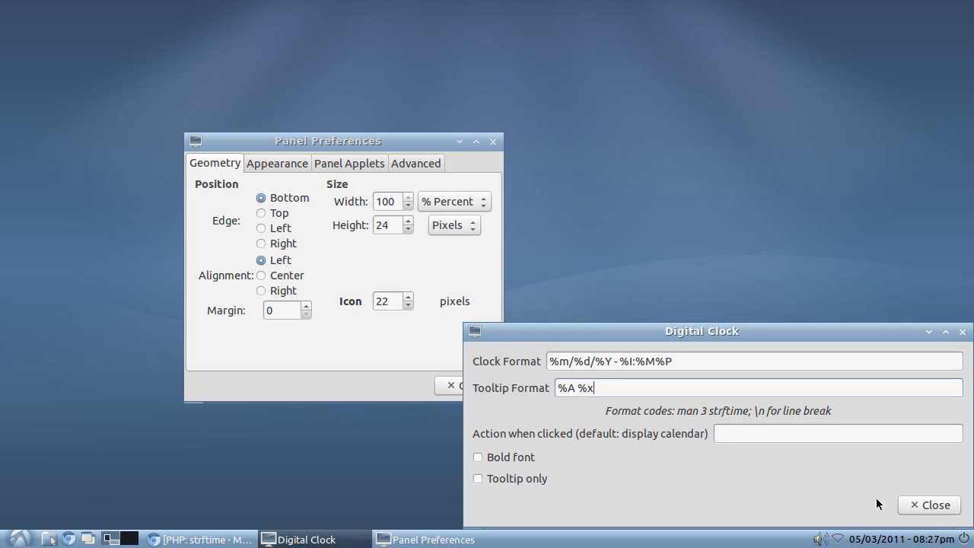
left_click(365, 352)
left_click(465, 386)
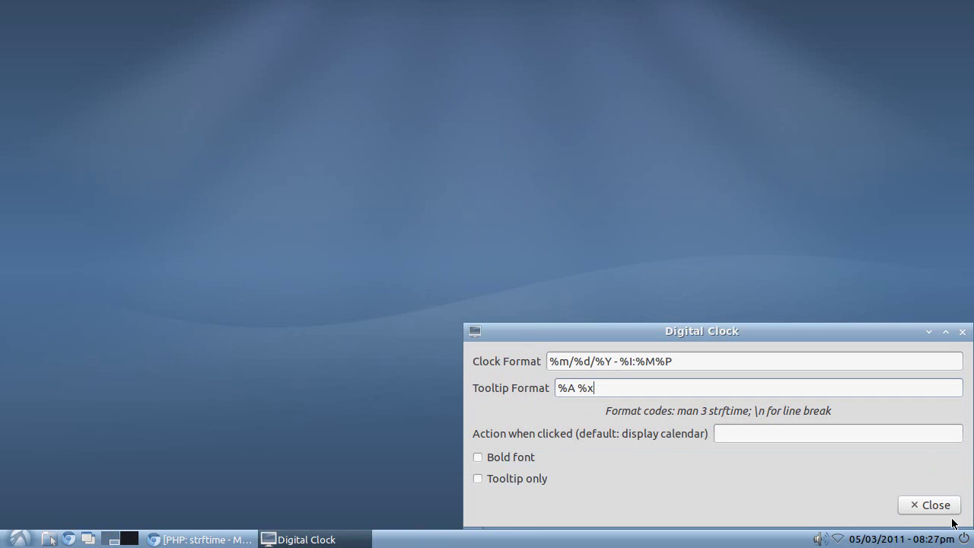
Step: Close the Digital Clock dialog and restore the Chromium window showing the PHP strftime manual
left_click(934, 505)
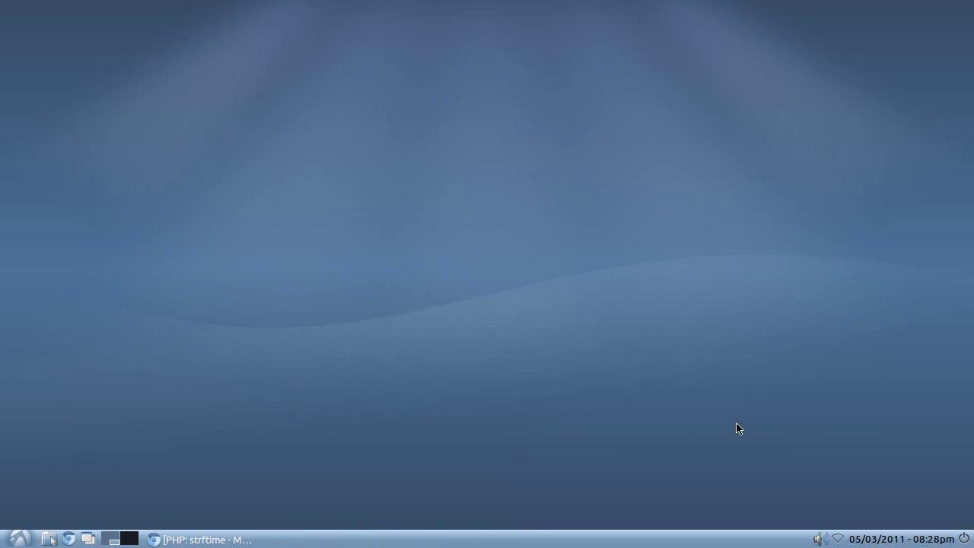
left_click(254, 539)
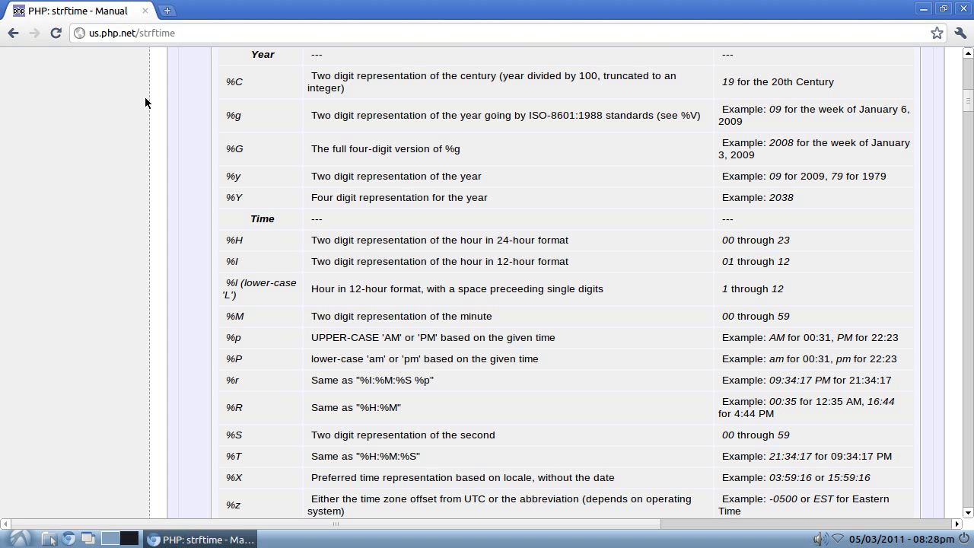